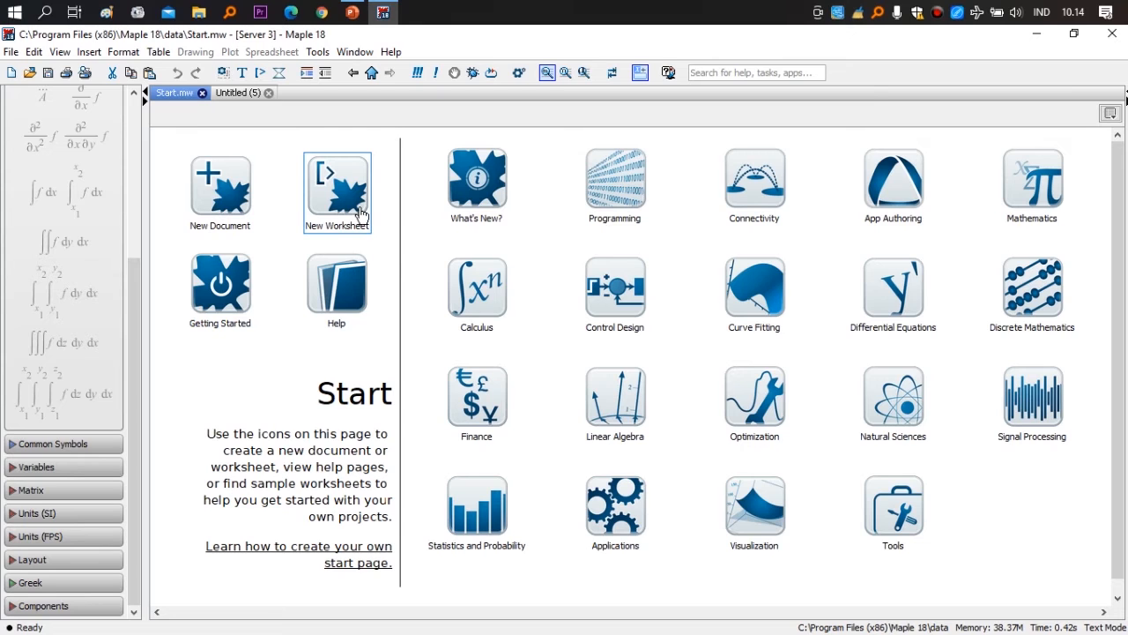
Create a new blank worksheet from the start page
{"action": "left_click", "coordinate": [362, 214]}
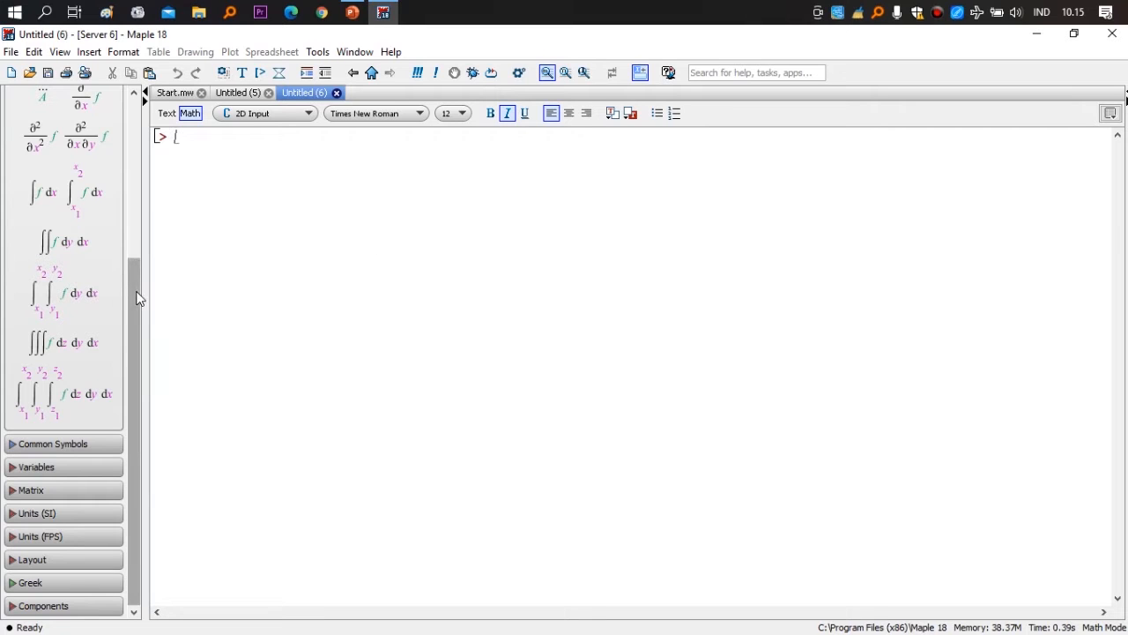
Examine the contents of the Calculus, Expression and Matrix palettes, collapsing each one again
{"action": "scroll", "coordinate": [137, 298], "scroll_direction": "up", "scroll_amount": 5}
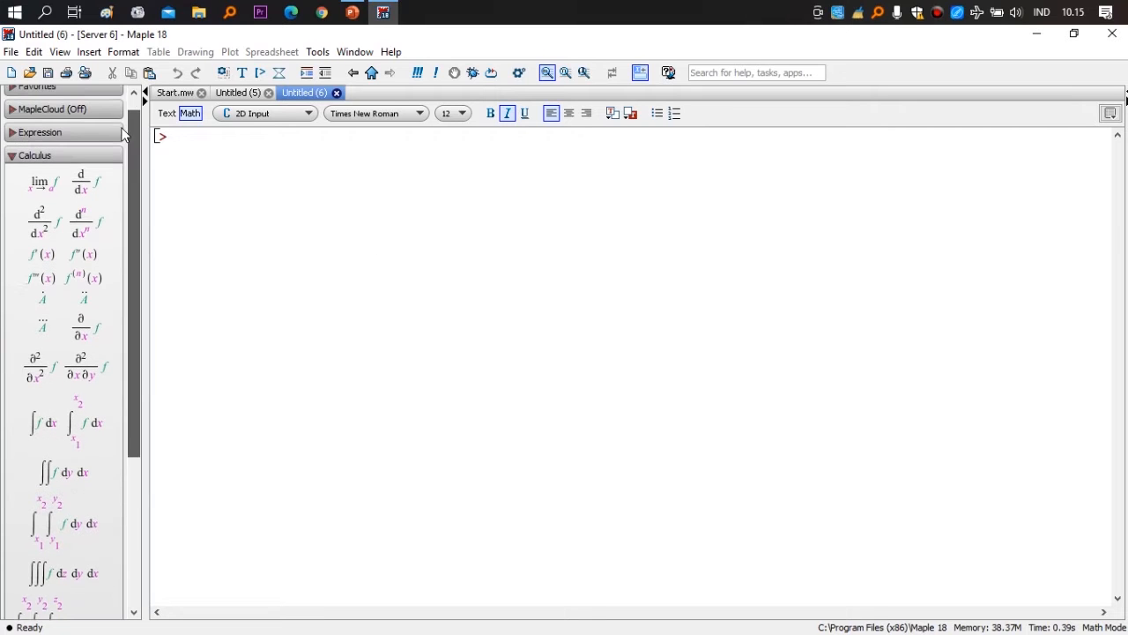
{"action": "left_click", "coordinate": [16, 171]}
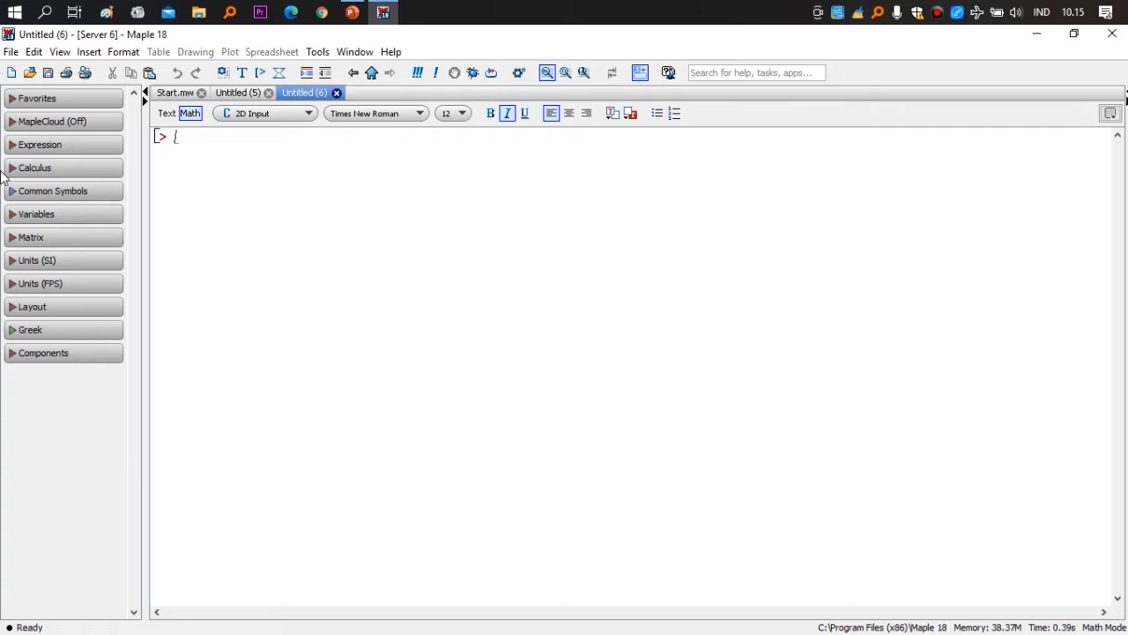
{"action": "left_click", "coordinate": [14, 173]}
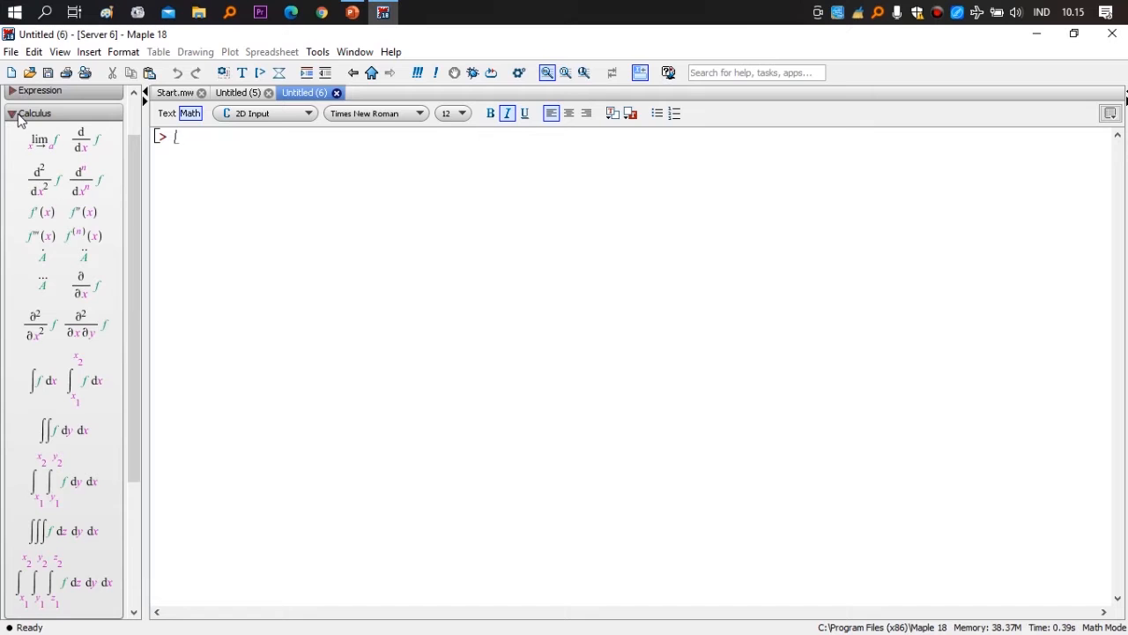
{"action": "left_click", "coordinate": [13, 114]}
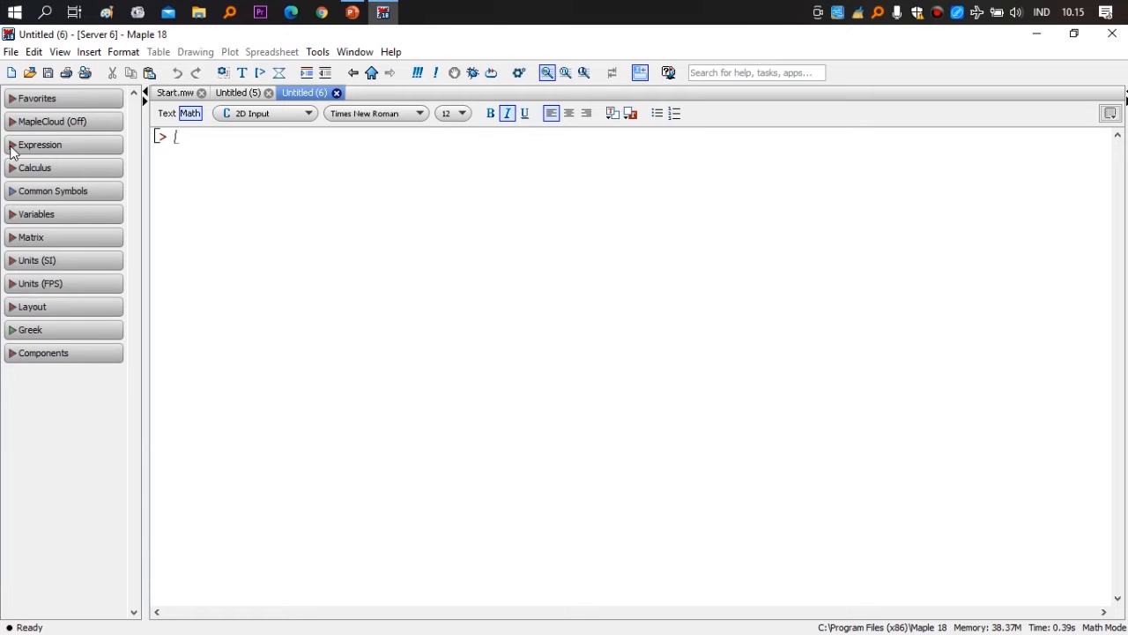
{"action": "left_click", "coordinate": [13, 146]}
{"action": "left_click", "coordinate": [12, 147]}
{"action": "left_click", "coordinate": [13, 169]}
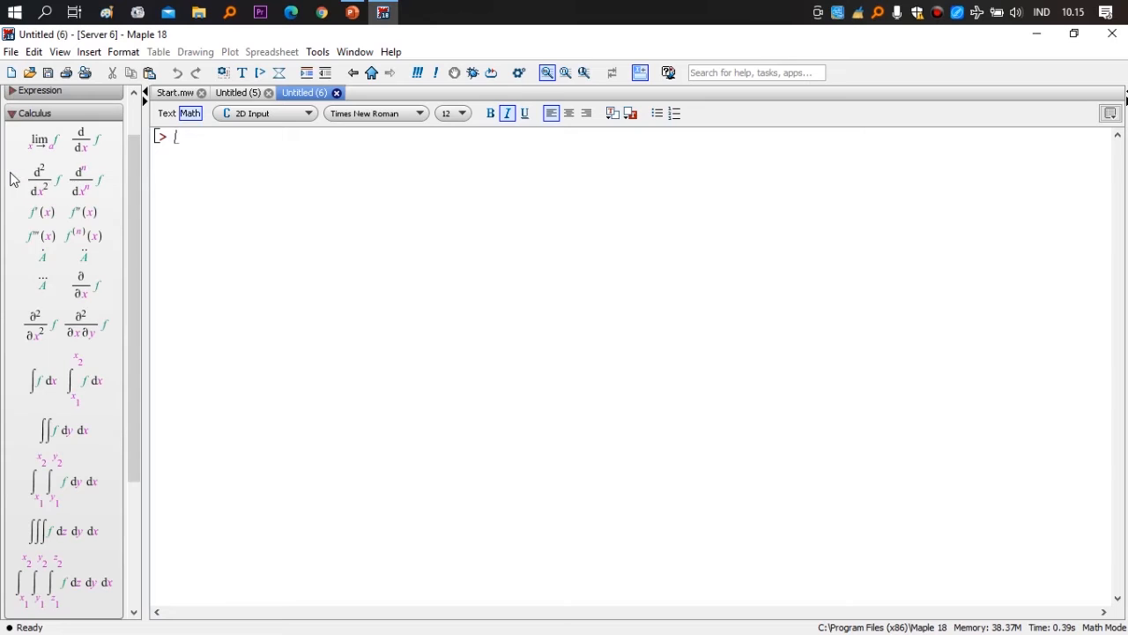
{"action": "left_click", "coordinate": [14, 115]}
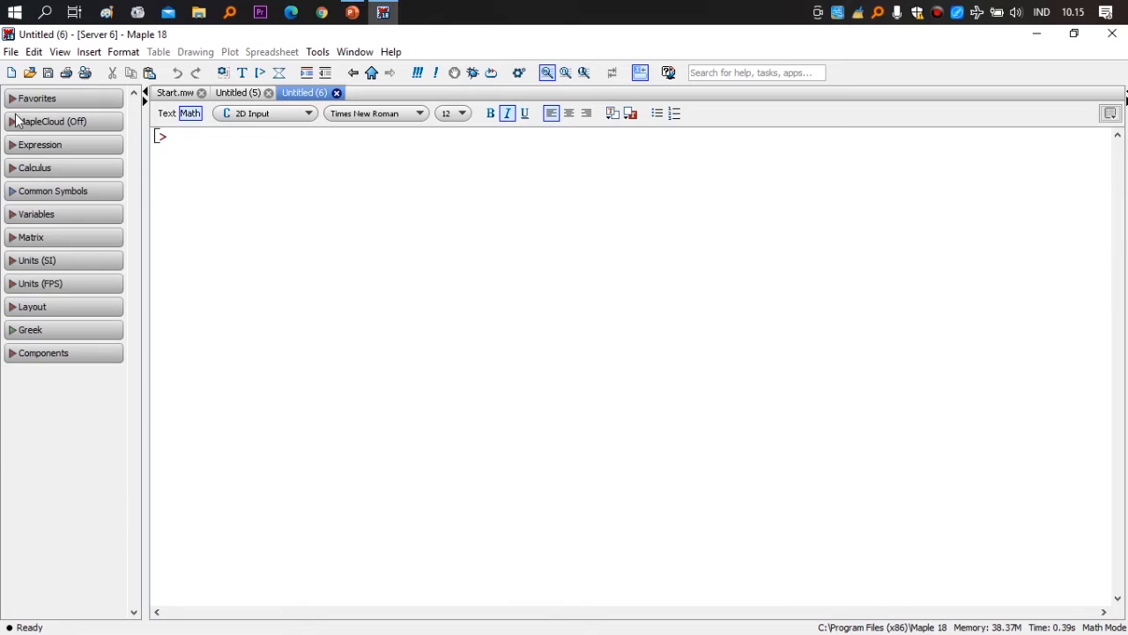
{"action": "left_click", "coordinate": [11, 239]}
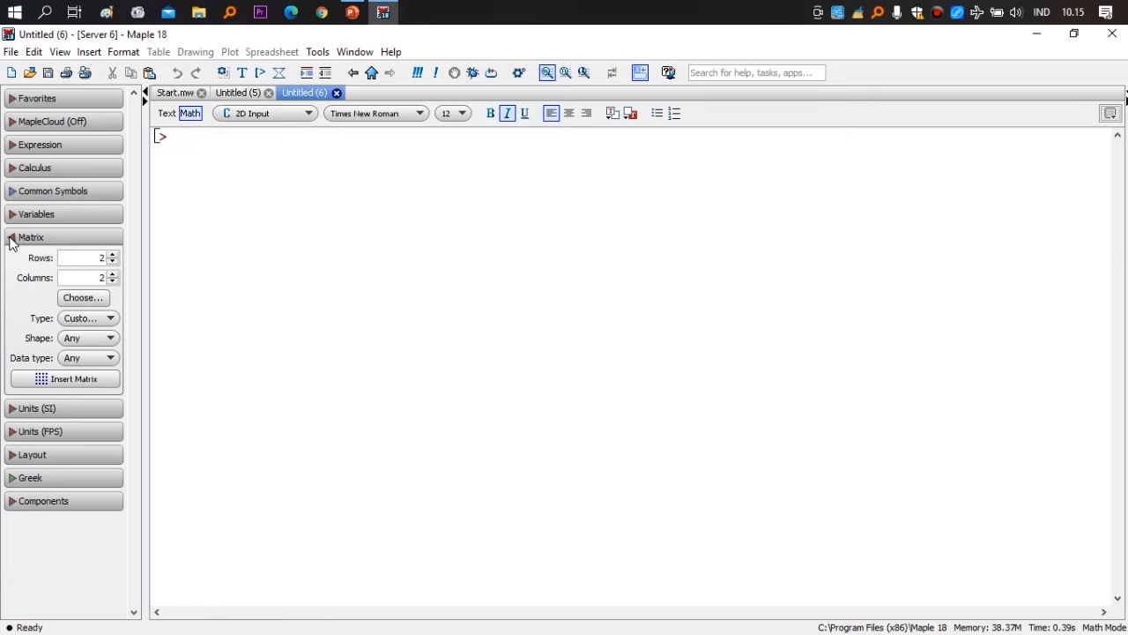
{"action": "left_click", "coordinate": [12, 239]}
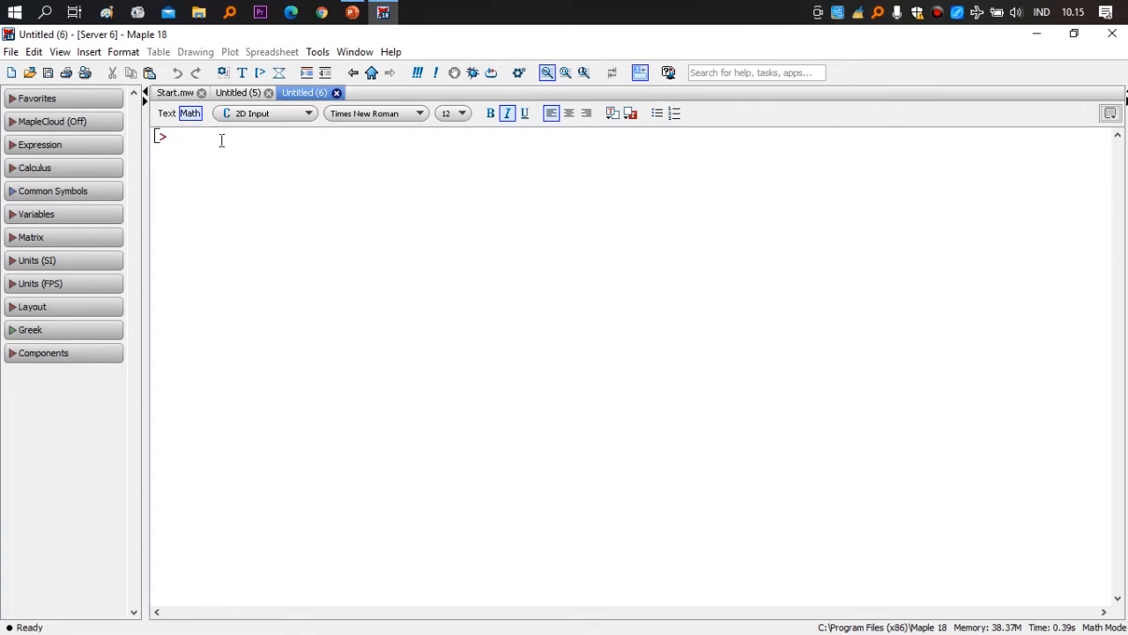
{"action": "left_click", "coordinate": [177, 93]}
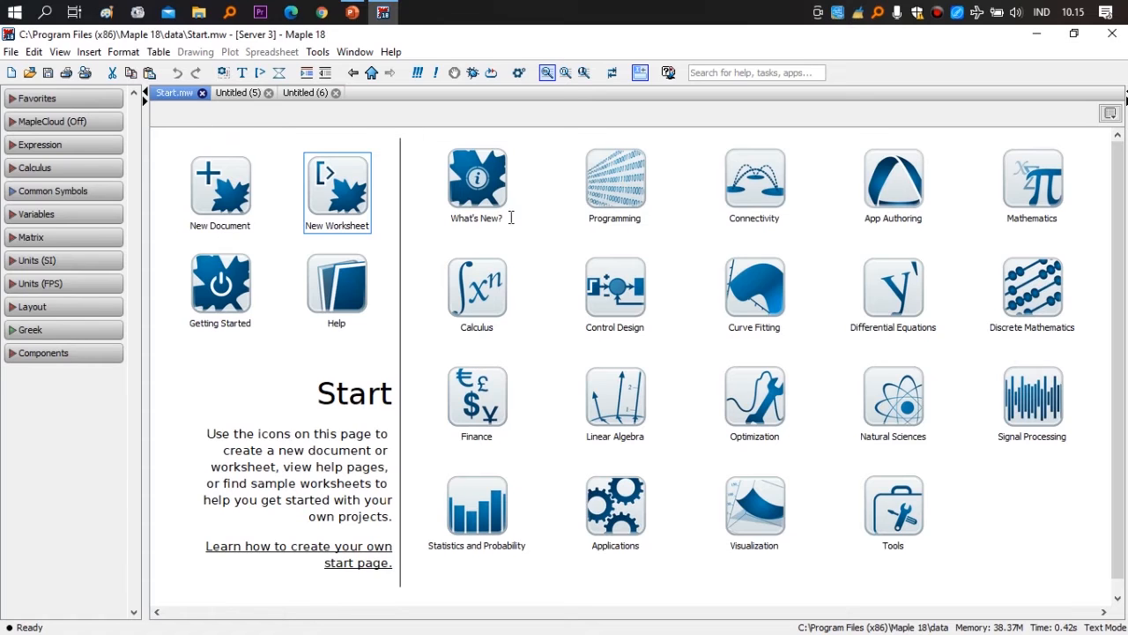
{"action": "left_click", "coordinate": [304, 94]}
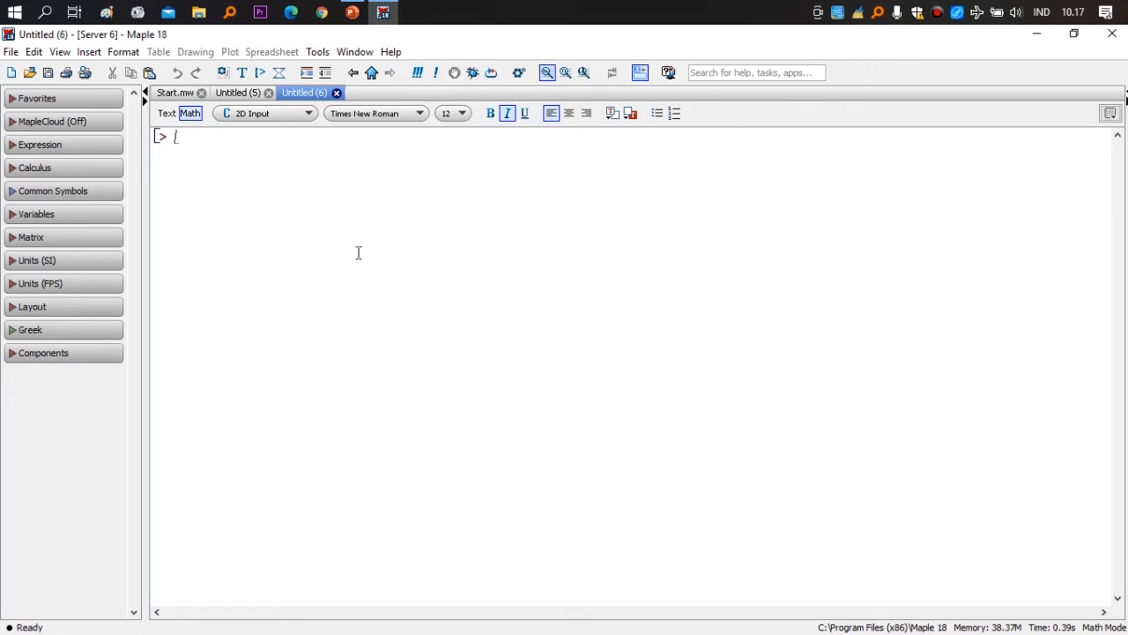
{"action": "left_click", "coordinate": [419, 76]}
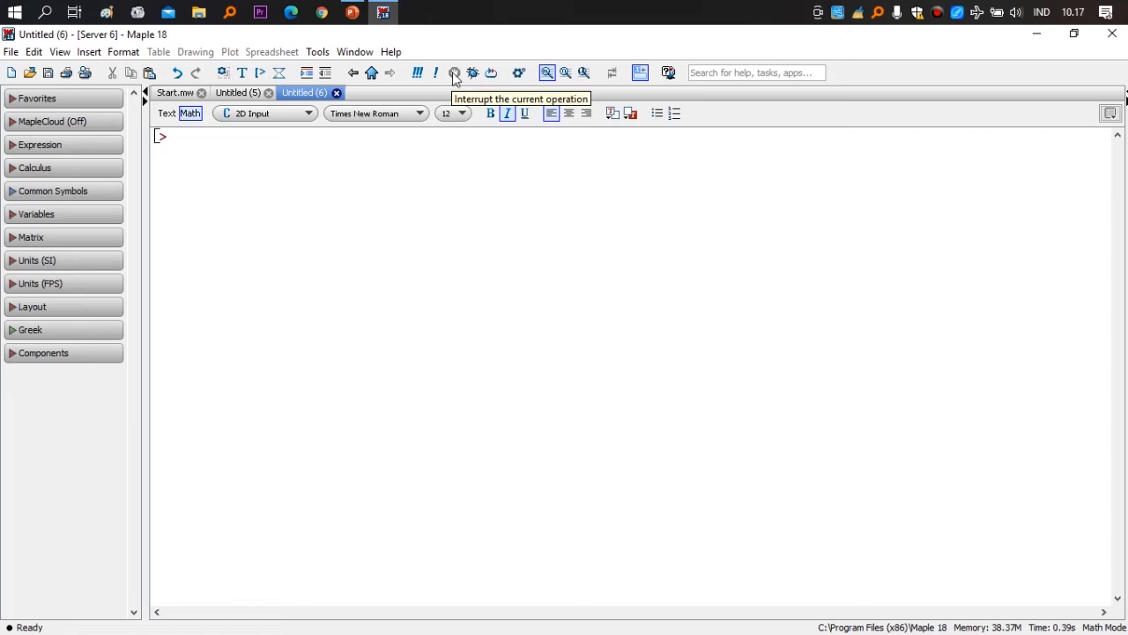
{"action": "type", "text": "y"}
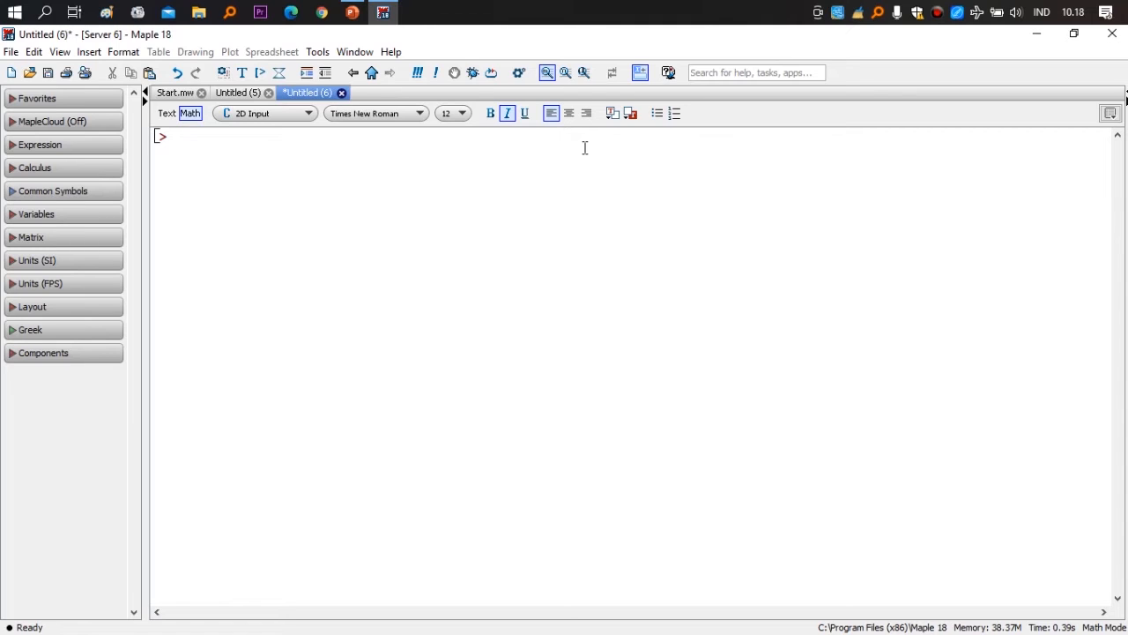
Enter the heading "# OPERASI ARITMATIKA" in math mode on the first worksheet line and execute it
{"action": "type", "text": "#"}
{"action": "left_click", "coordinate": [172, 118]}
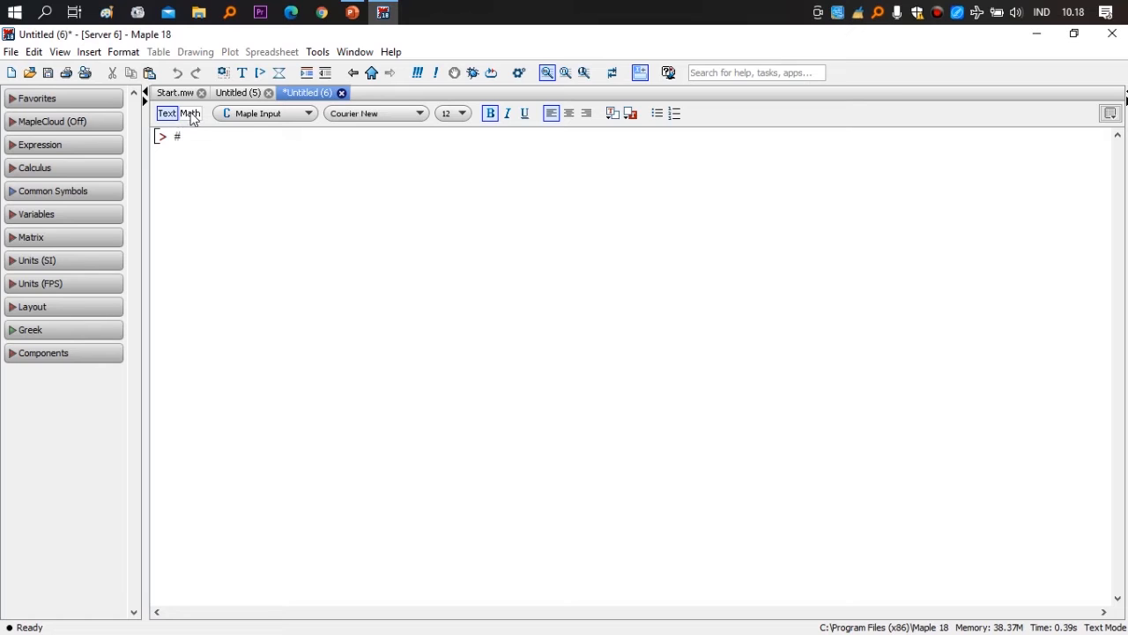
{"action": "left_click", "coordinate": [190, 115]}
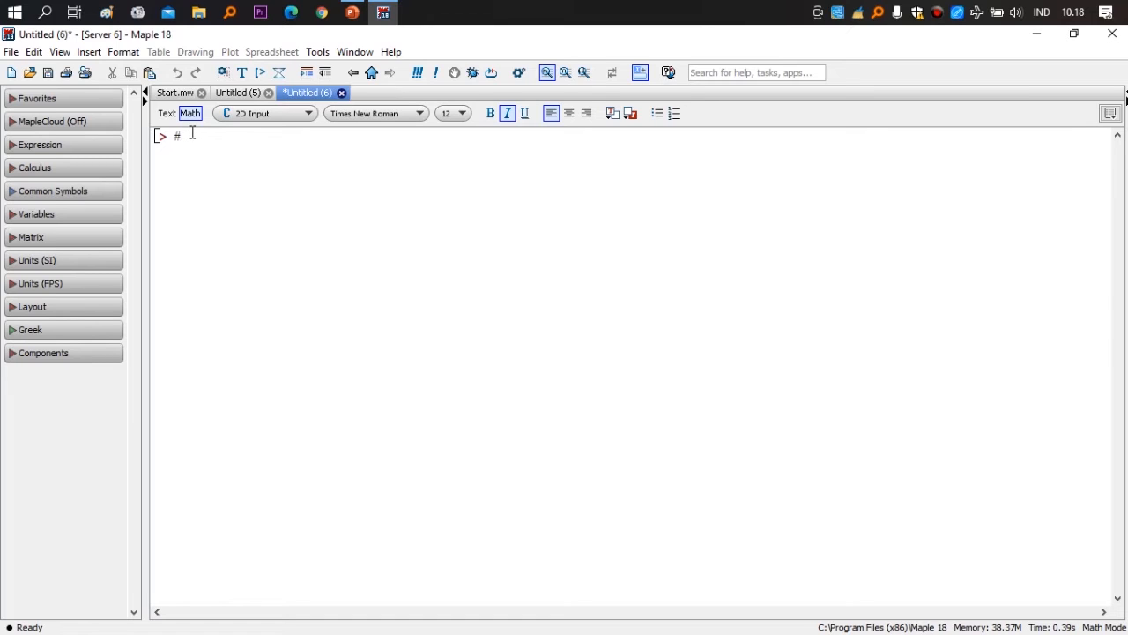
{"action": "type", "text": "o"}
{"action": "key", "text": "BackSpace"}
{"action": "type", "text": "OPERASIARITMA"}
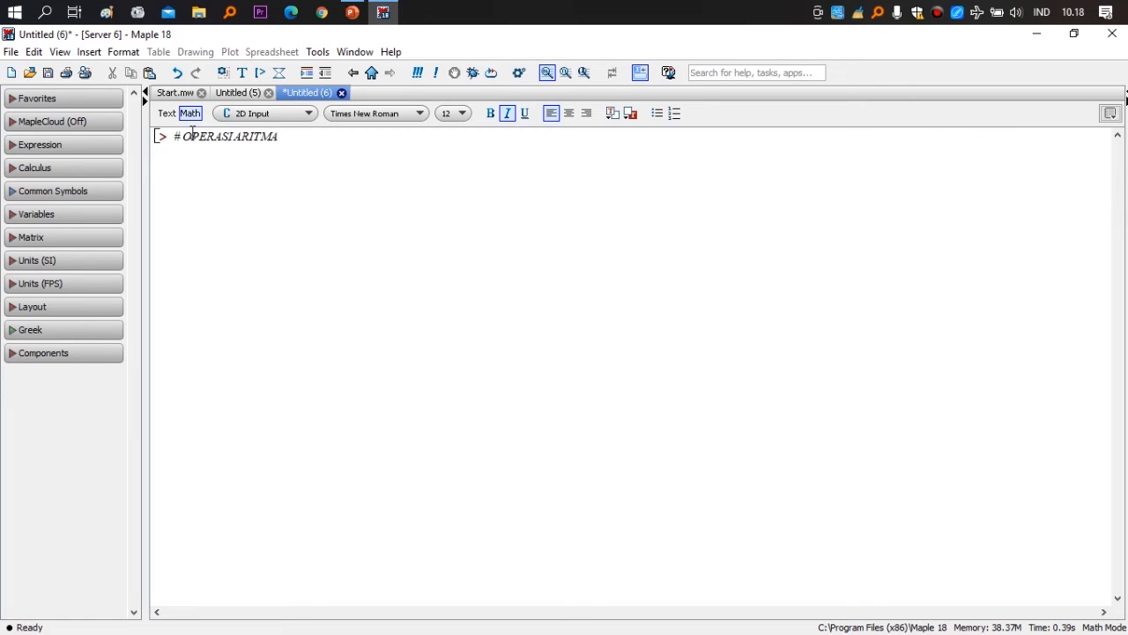
{"action": "type", "text": "TKA"}
{"action": "key", "text": "BackSpace"}
{"action": "key", "text": "BackSpace"}
{"action": "key", "text": "BackSpace"}
{"action": "type", "text": "TIKA"}
{"action": "key", "text": "Return"}
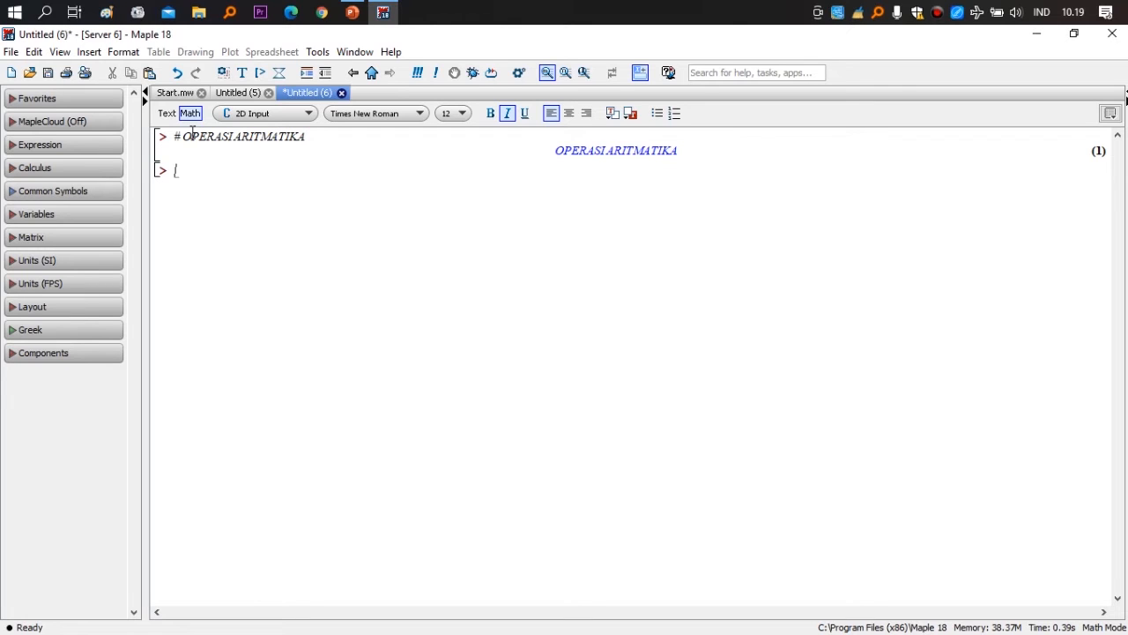
Enter the line "# penjumlahan, pengurangan, perkalian, pembagian, perpangkatan, modulus, absolut(nilai mutlak),akar pangkat, evalf" below the heading
{"action": "type", "text": "# penjumlahan, pengurangan"}
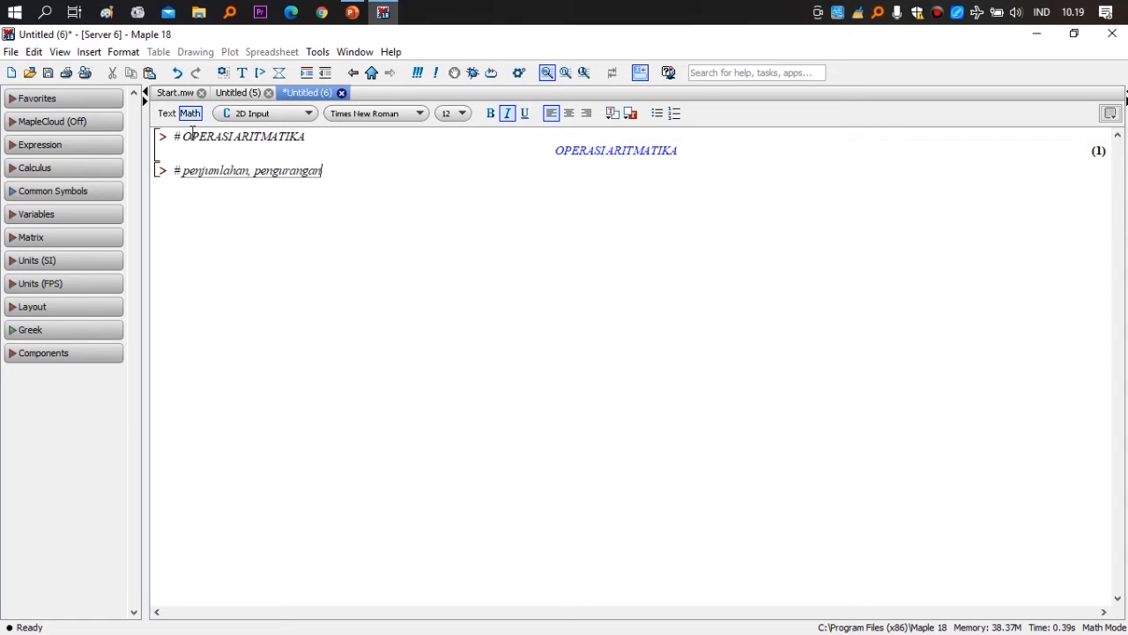
{"action": "type", "text": ", perkalian, pembag"}
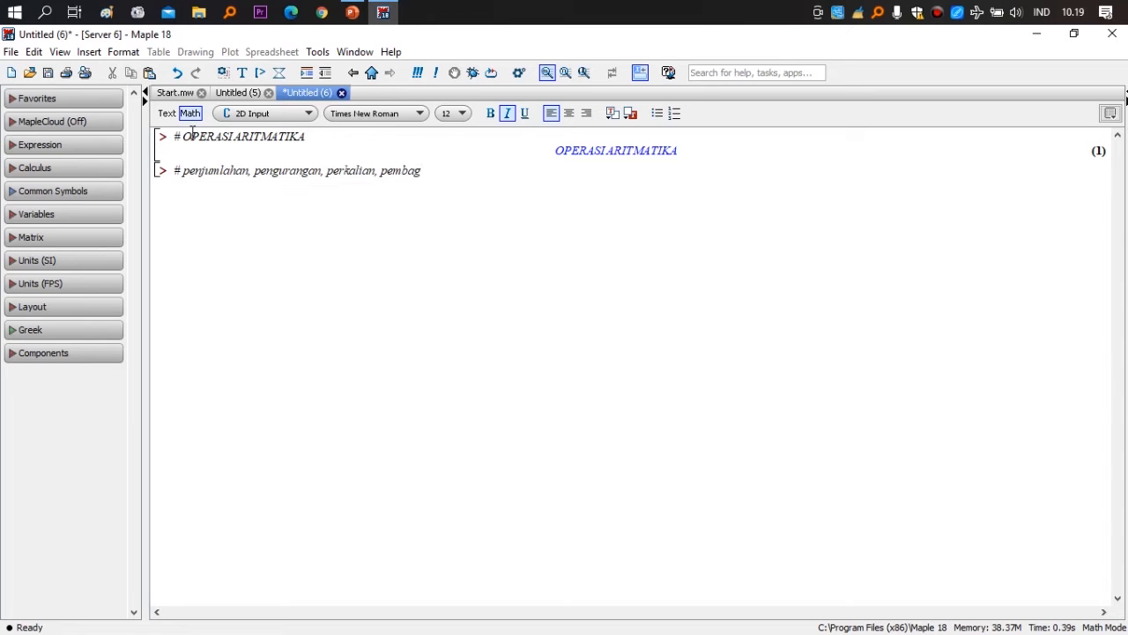
{"action": "type", "text": "ian,"}
{"action": "type", "text": "perpangkatan, mo"}
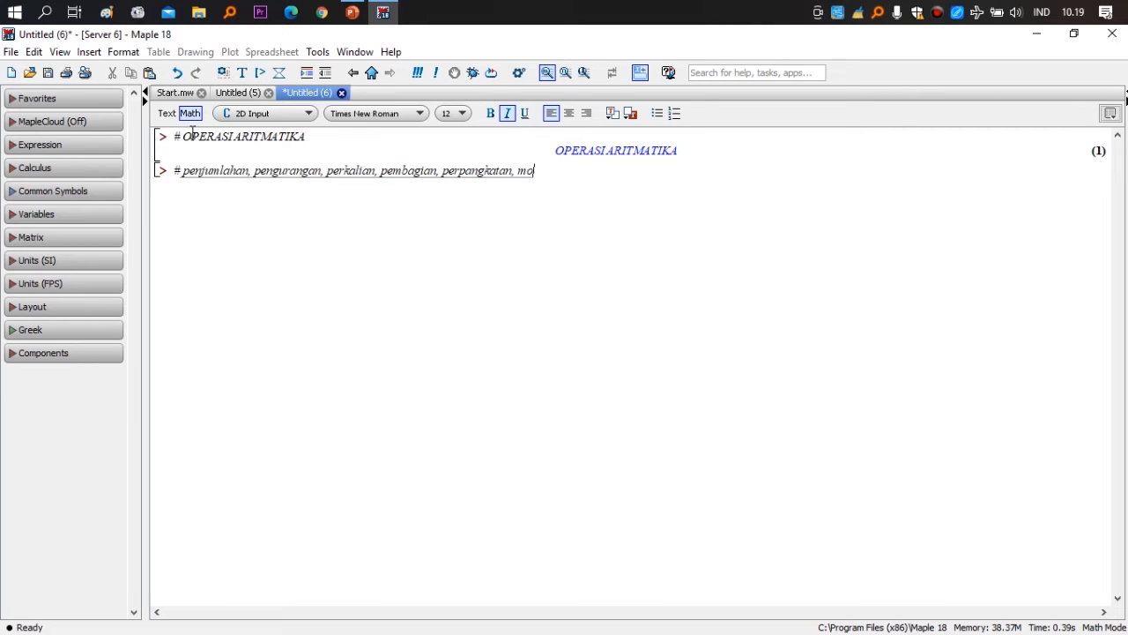
{"action": "type", "text": "dulus, absolut("}
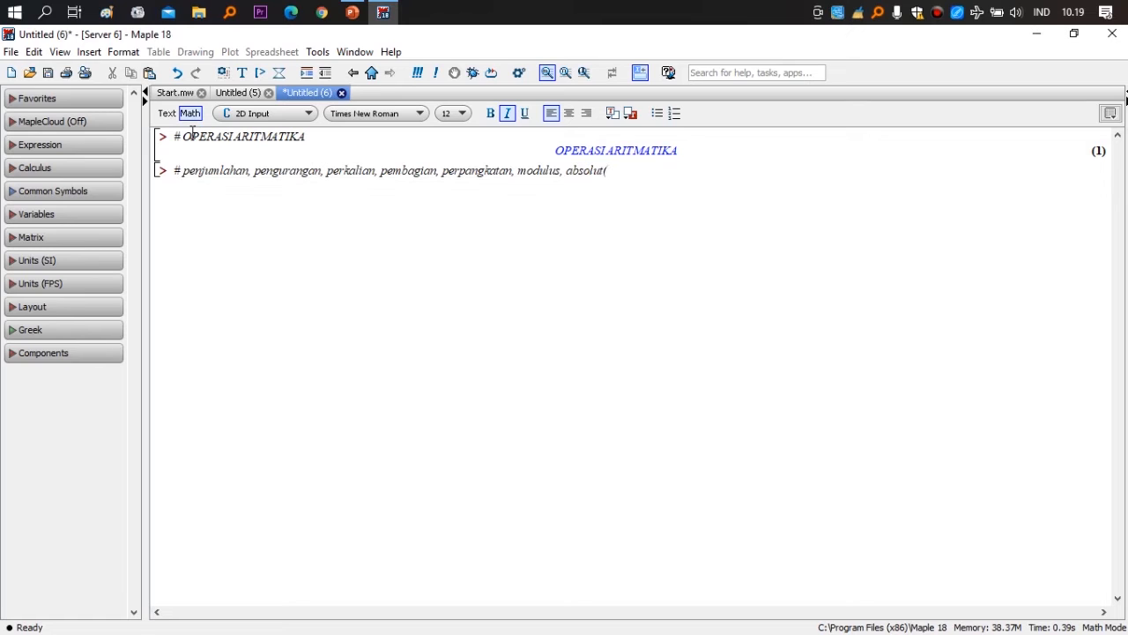
{"action": "type", "text": "nilai mutla"}
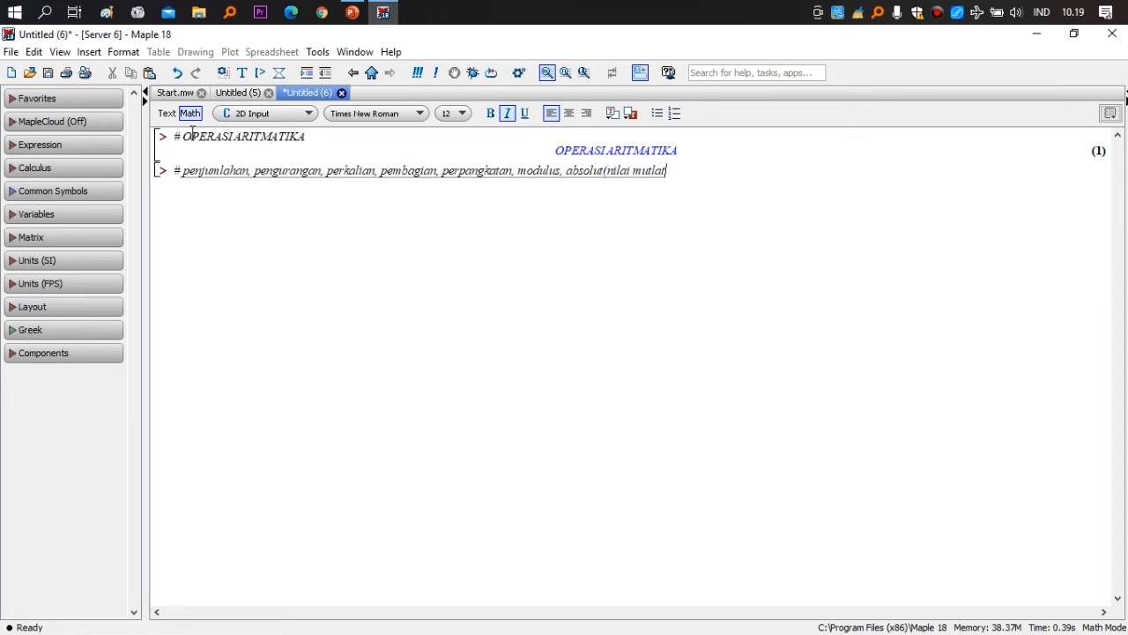
{"action": "type", "text": "k),"}
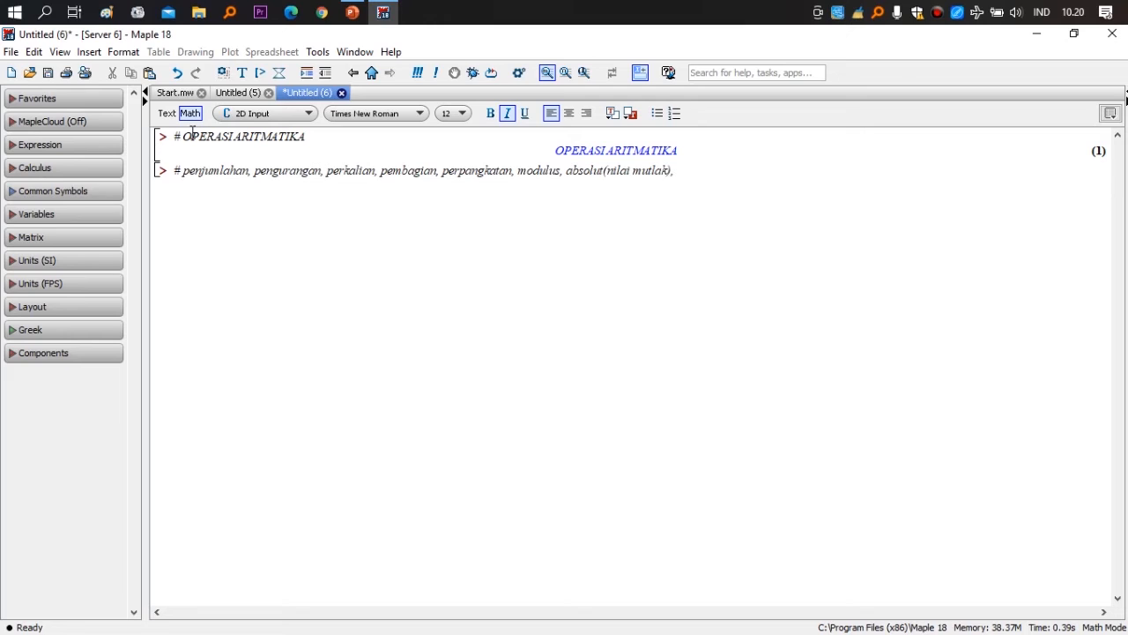
{"action": "type", "text": "akar"}
{"action": "type", "text": " pa"}
{"action": "type", "text": "kat 2"}
{"action": "key", "text": "BackSpace"}
{"action": "key", "text": "BackSpace"}
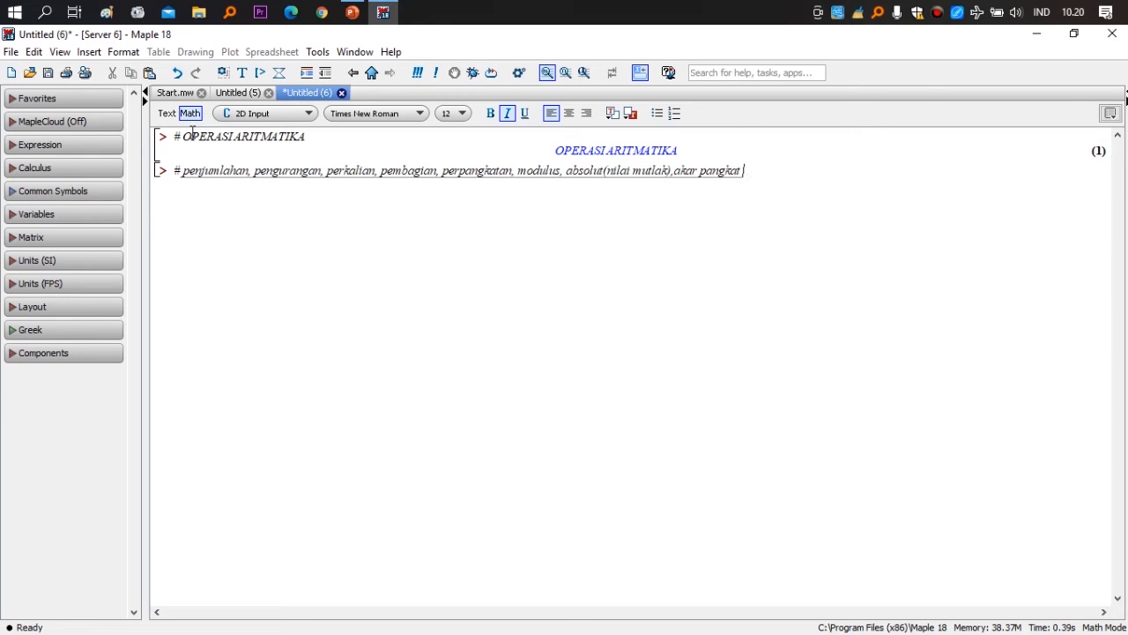
{"action": "type", "text": ", evalf"}
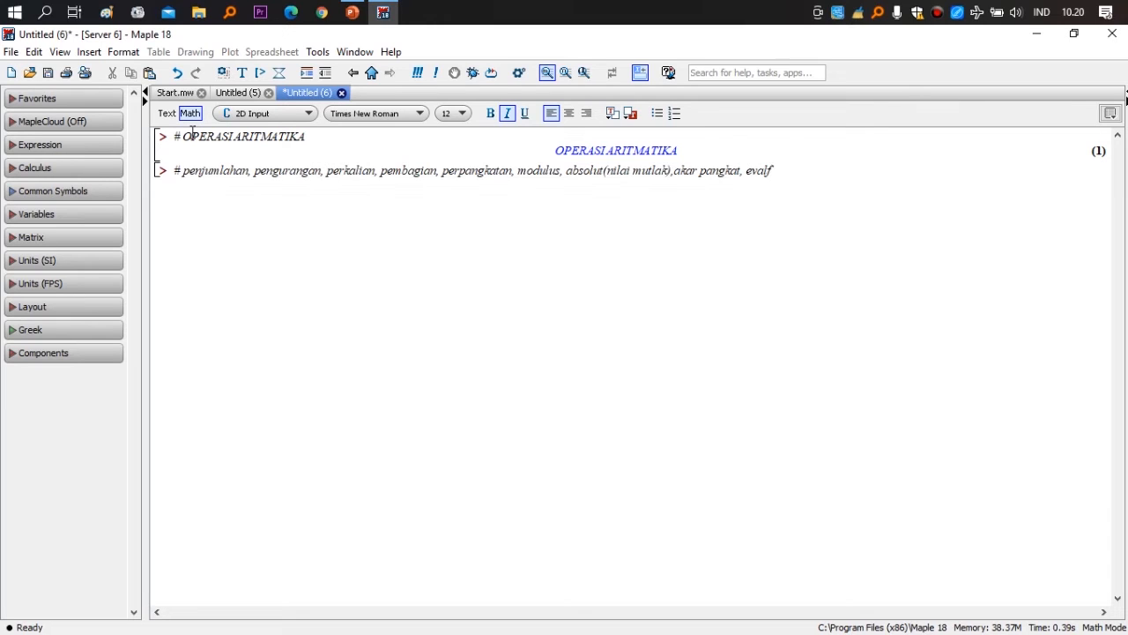
{"action": "key", "text": "Return"}
Start a third comment line with # and set the font size to 18
{"action": "type", "text": "#"}
{"action": "key", "text": "ctrl+i"}
{"action": "type", "text": "apa"}
{"action": "key", "text": "BackSpace"}
{"action": "key", "text": "BackSpace"}
{"action": "key", "text": "BackSpace"}
{"action": "key", "text": "ctrl+i"}
{"action": "left_click", "coordinate": [462, 113]}
{"action": "left_click", "coordinate": [444, 165]}
{"action": "key", "text": "ctrl+a"}
{"action": "left_click", "coordinate": [290, 188]}
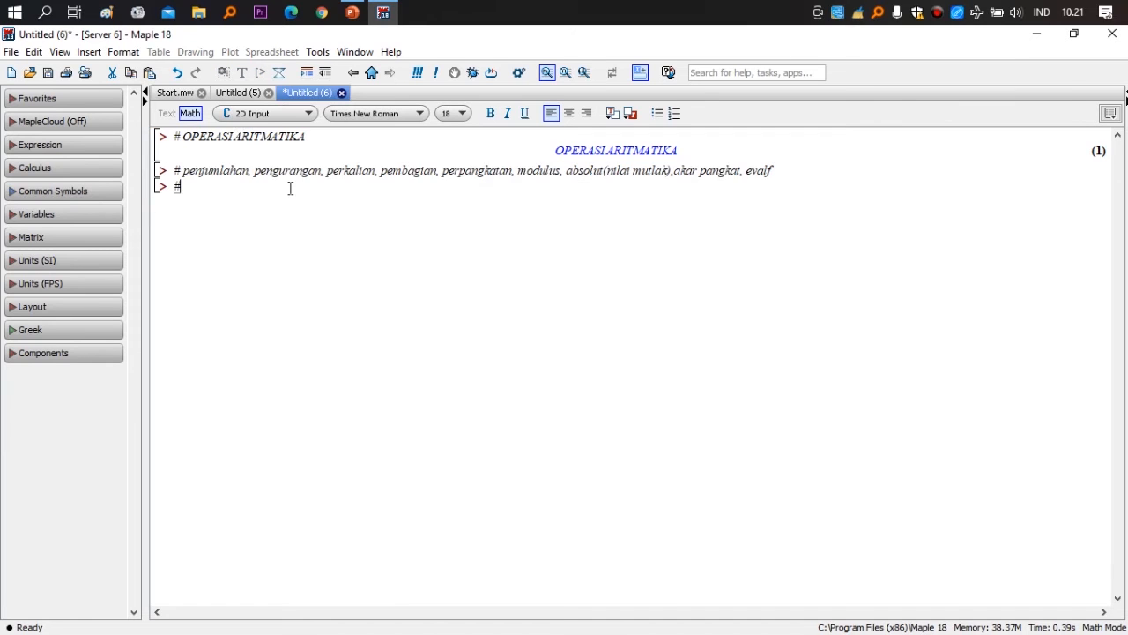
{"action": "left_click", "coordinate": [453, 113]}
{"action": "left_click", "coordinate": [449, 166]}
{"action": "key", "text": "ctrl+a"}
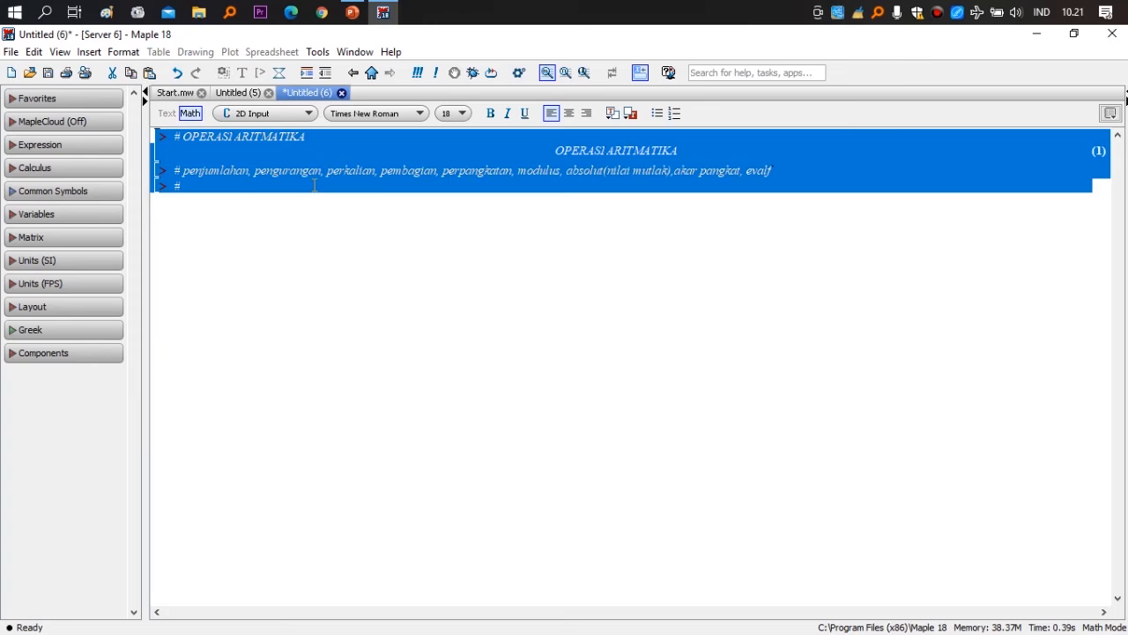
Complete the third comment line with the italic text "alat fungsi maple" and start a new line below it
{"action": "left_click", "coordinate": [314, 185]}
{"action": "type", "text": "a"}
{"action": "key", "text": "ctrl+i"}
{"action": "type", "text": "lat fungs"}
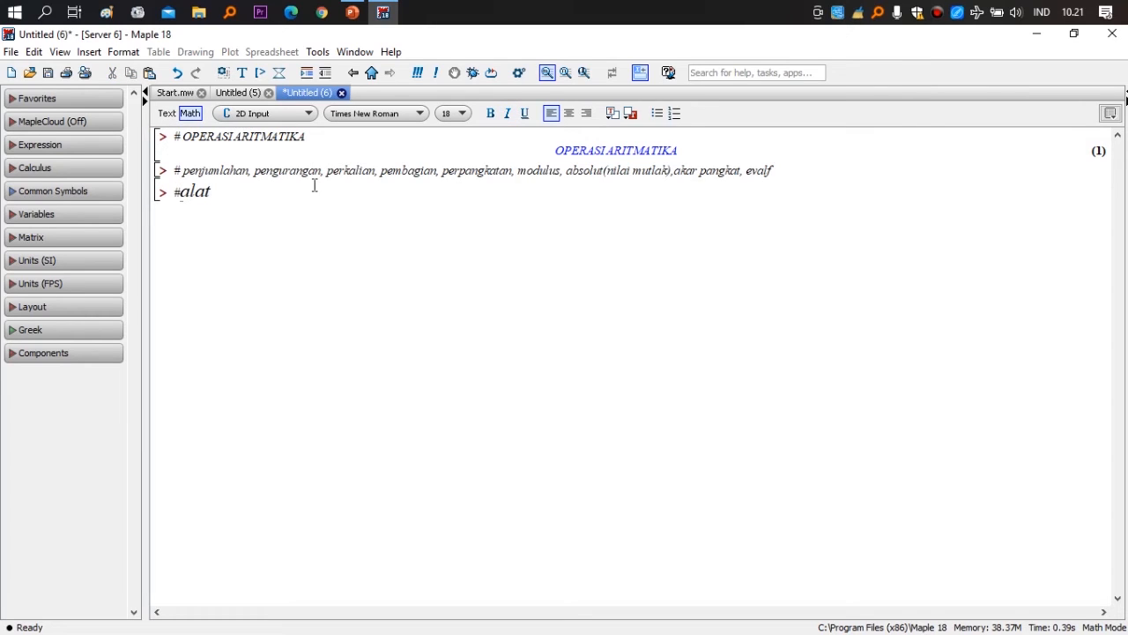
{"action": "type", "text": "i maple"}
{"action": "key", "text": "Return"}
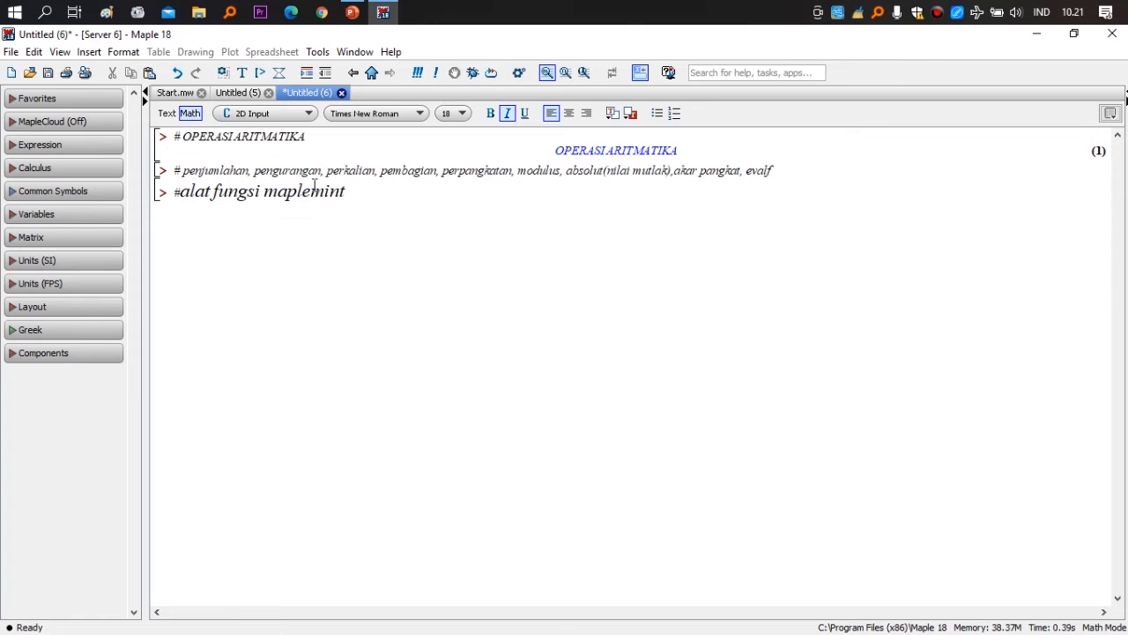
{"action": "key", "text": "BackSpace"}
{"action": "key", "text": "BackSpace"}
{"action": "key", "text": "BackSpace"}
{"action": "key", "text": "BackSpace"}
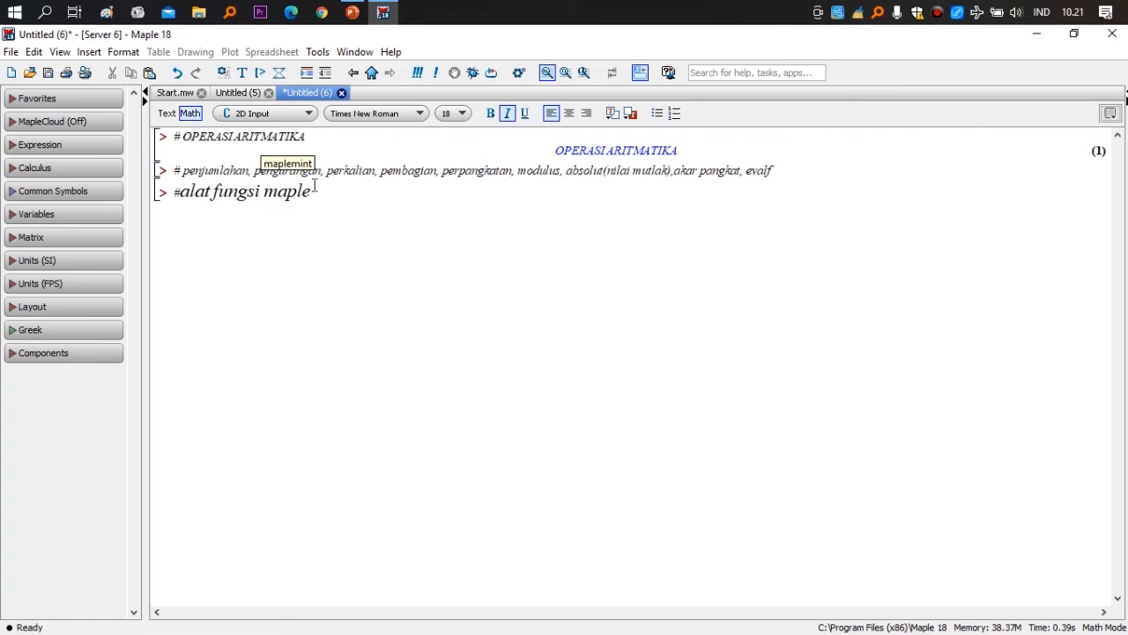
{"action": "key", "text": "Return"}
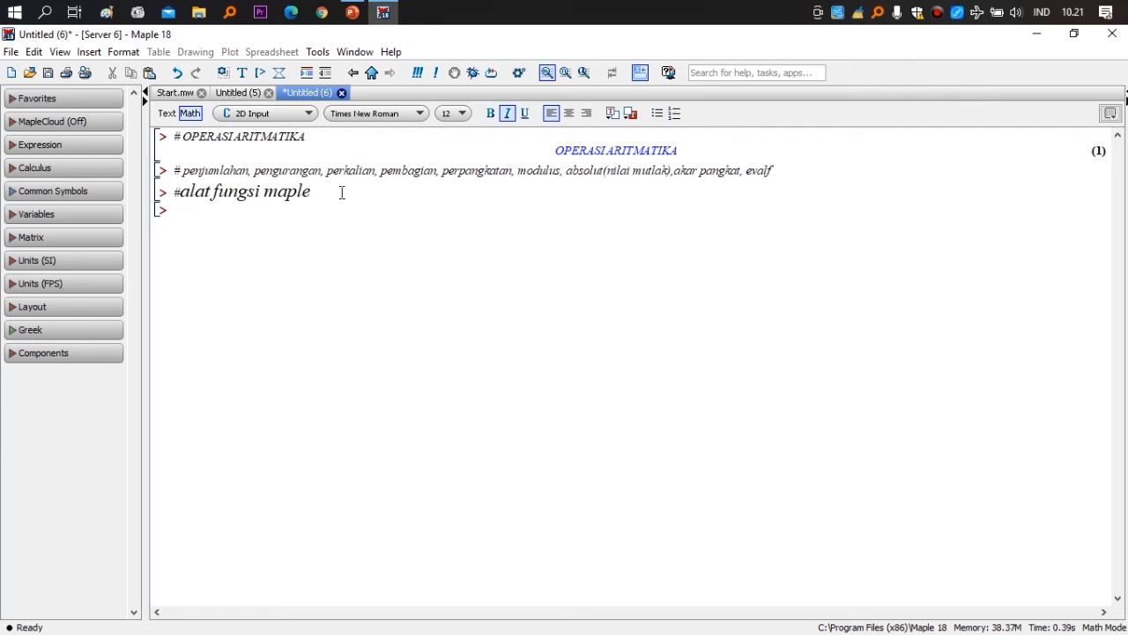
Enter "konstanta exsponensial (e), logaritma natural(ln), fungsi trigonometri(sin, cos, tan)," on the line below "alat fungsi maple"
{"action": "type", "text": "konstanta exsponensial"}
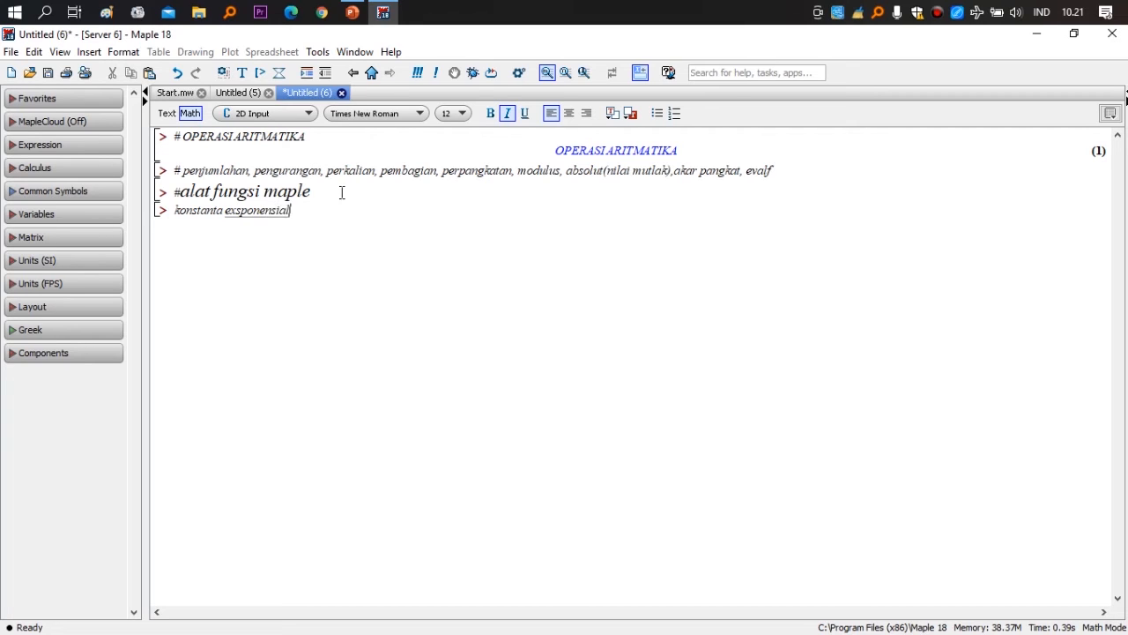
{"action": "type", "text": " (e), logaritma"}
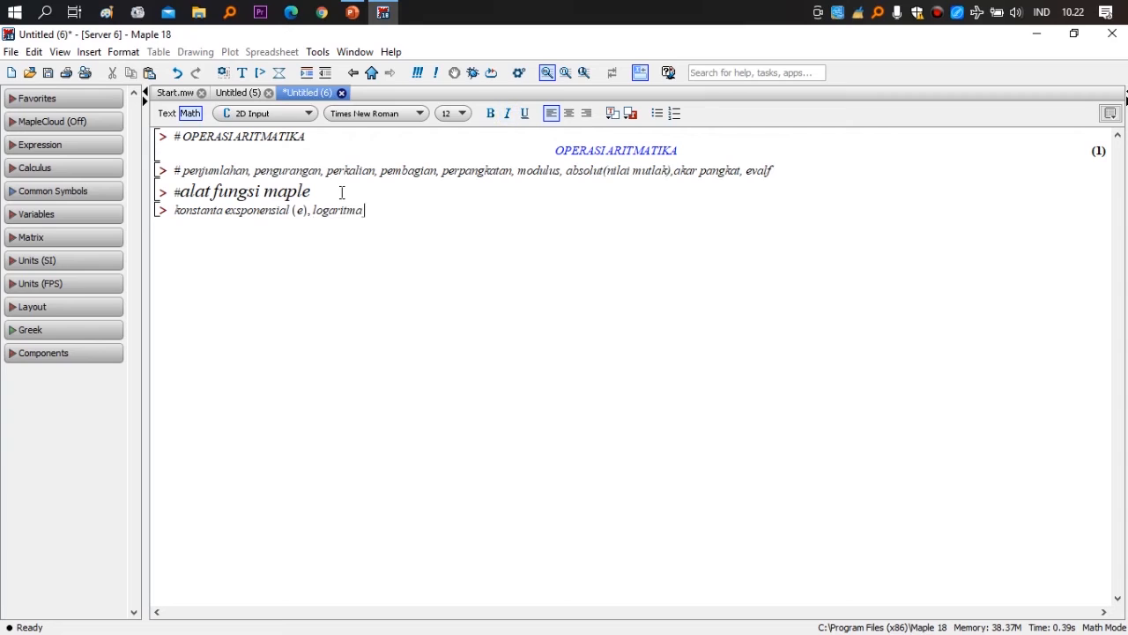
{"action": "type", "text": " natural"}
{"action": "type", "text": "(ln), fun"}
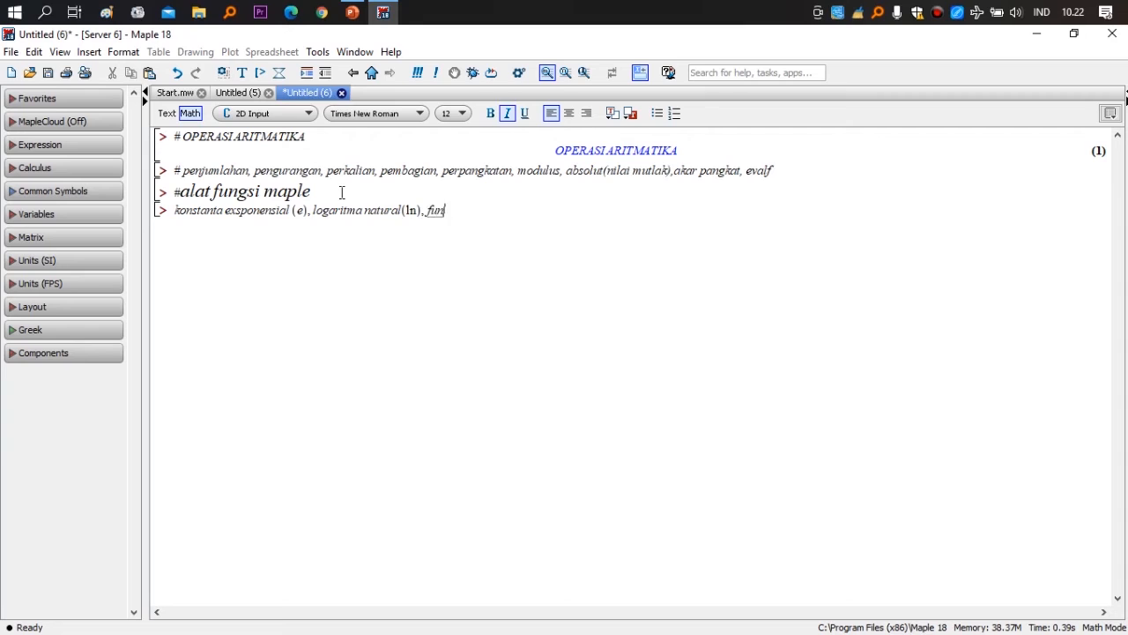
{"action": "type", "text": "gsi trigonometri("}
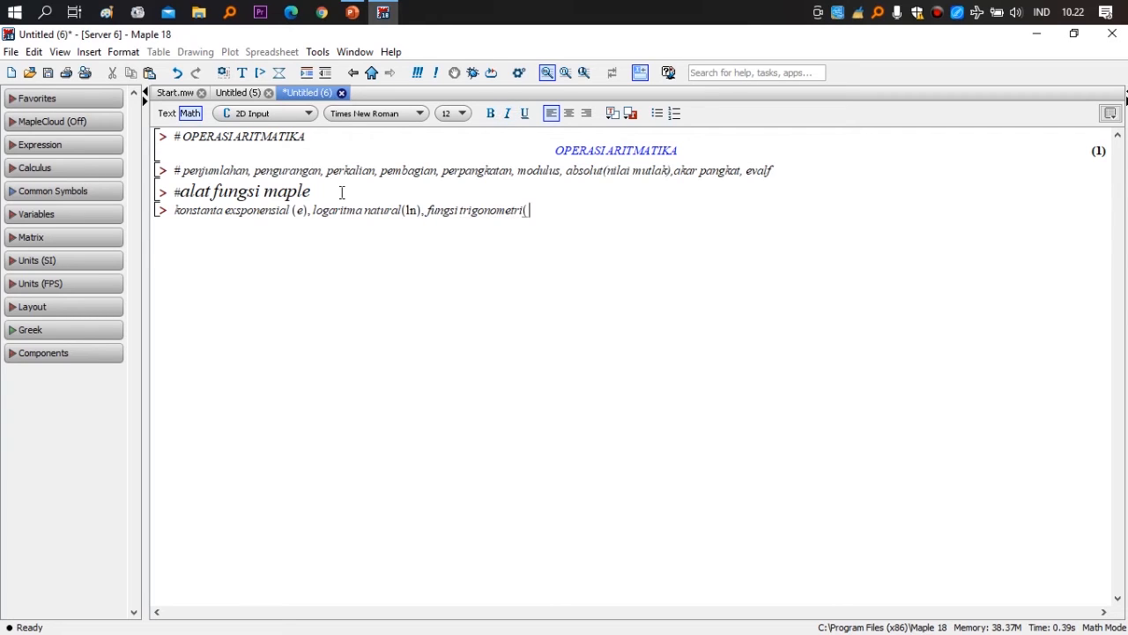
{"action": "type", "text": "sin"}
{"action": "type", "text": ","}
{"action": "type", "text": " cos"}
{"action": "type", "text": ", tan"}
{"action": "type", "text": ")"}
{"action": "type", "text": ", "}
Append "fungsi invers trigonometri" to the function list and set the whole line's font size to 18
{"action": "type", "text": "fungsi"}
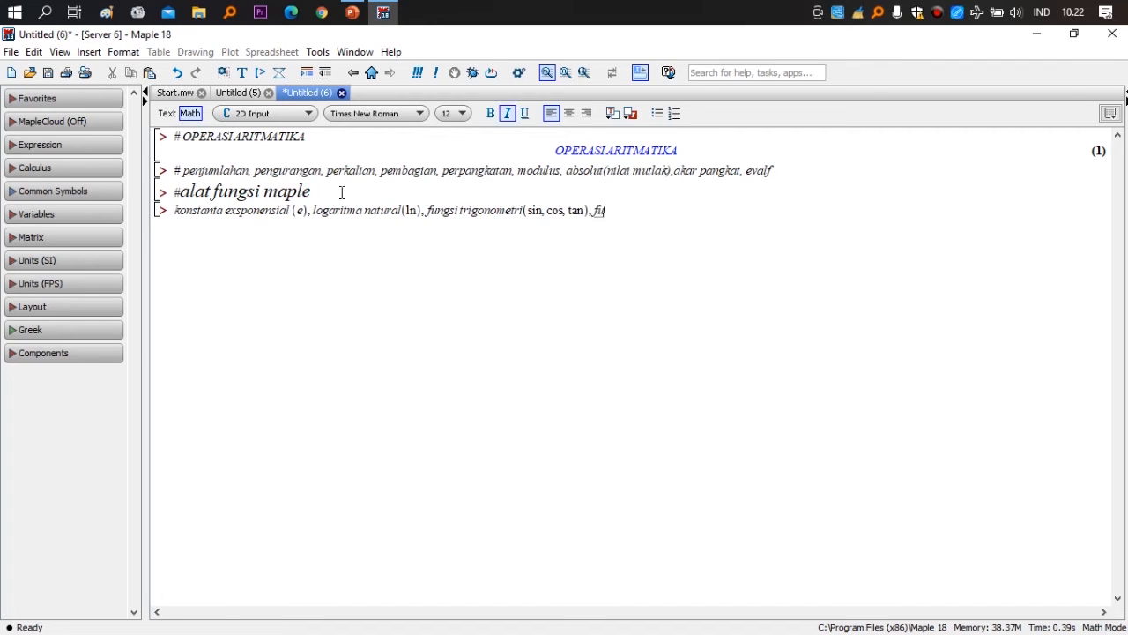
{"action": "type", "text": " in"}
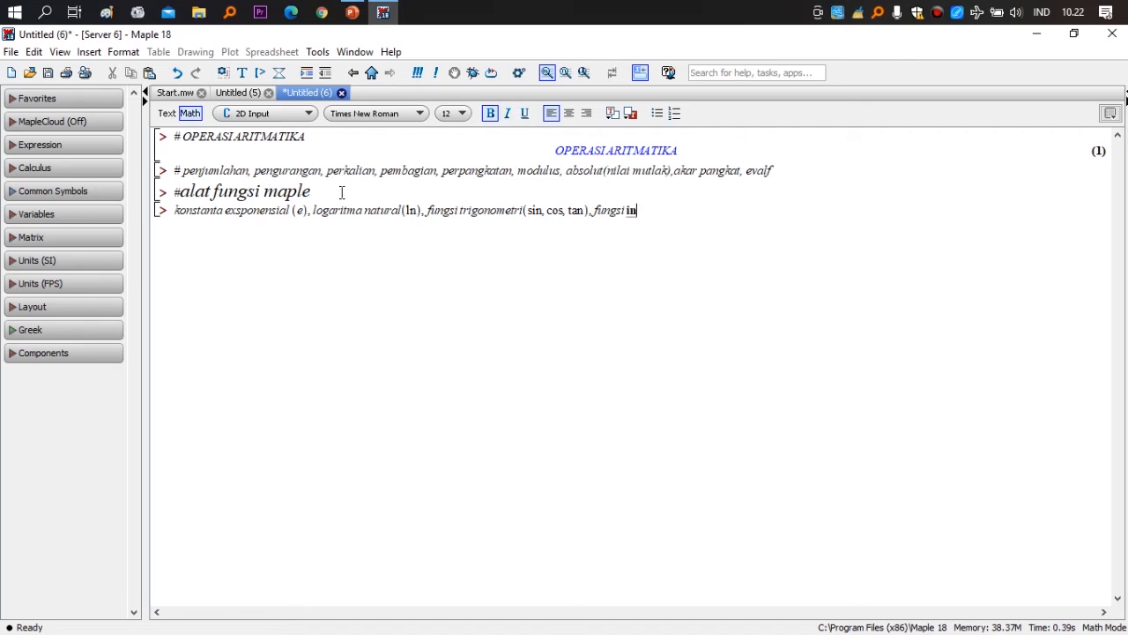
{"action": "type", "text": "vers trigonometri"}
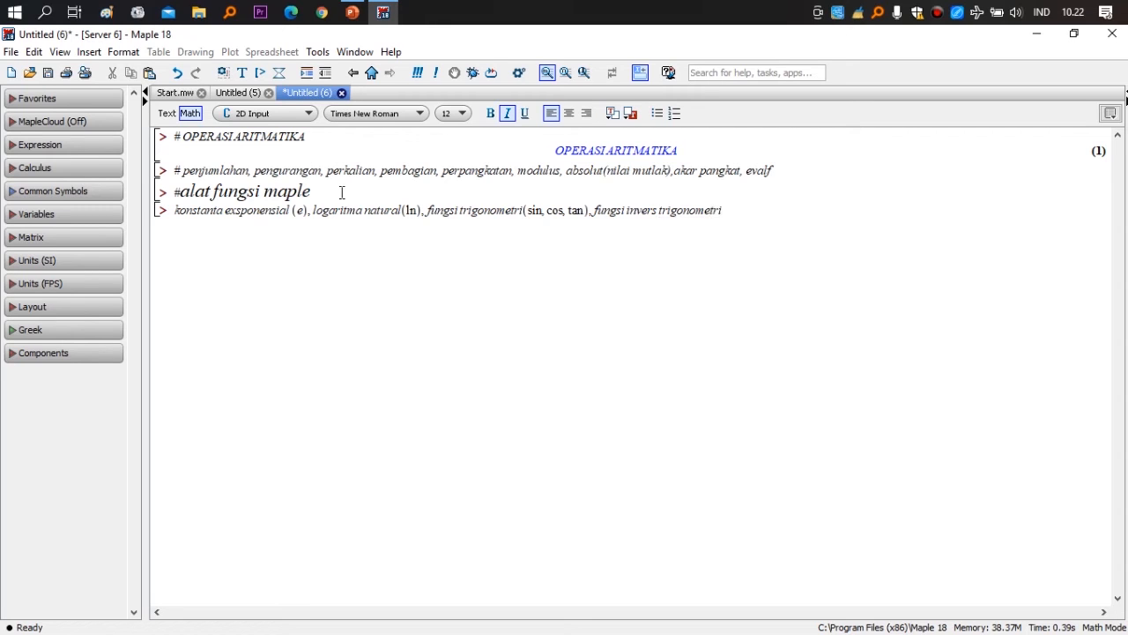
{"action": "left_click_drag", "start_coordinate": [735, 212], "coordinate": [99, 252]}
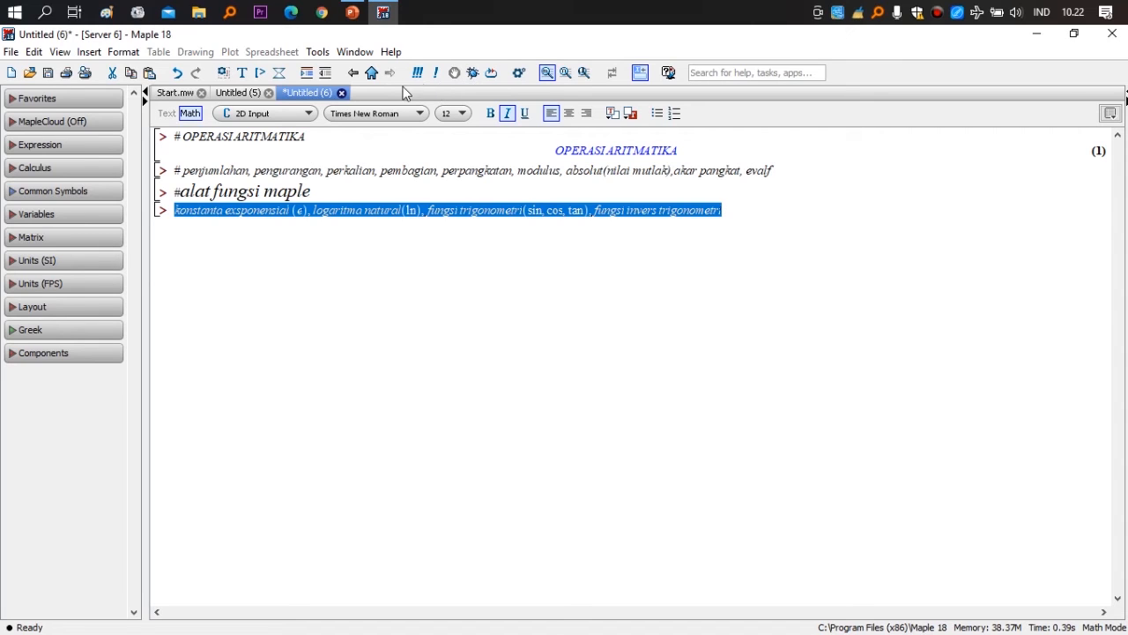
{"action": "left_click", "coordinate": [454, 114]}
{"action": "left_click", "coordinate": [449, 174]}
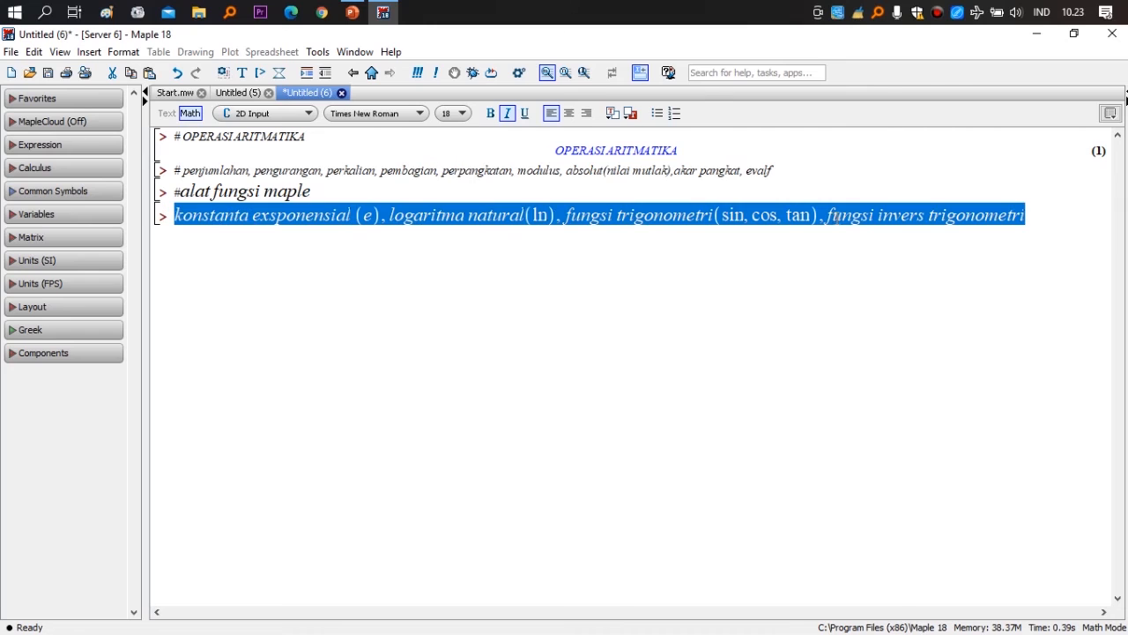
{"action": "left_click", "coordinate": [1055, 224]}
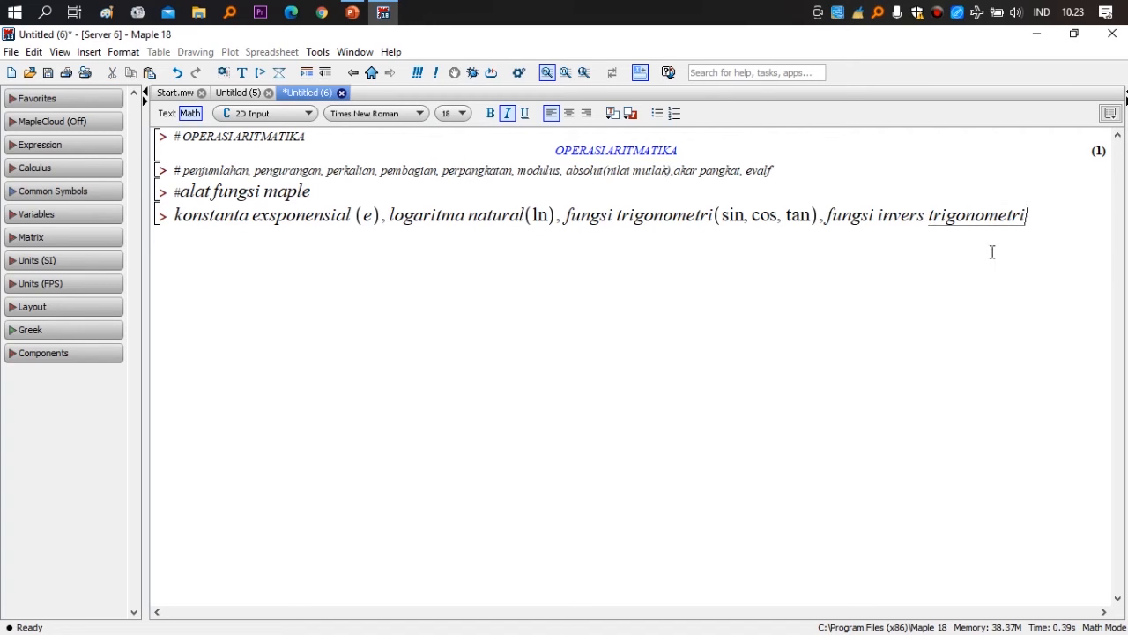
Append "(arcsin, arccos, arctan)," after "fungsi invers trigonometri"
{"action": "type", "text": "(arcsin,"}
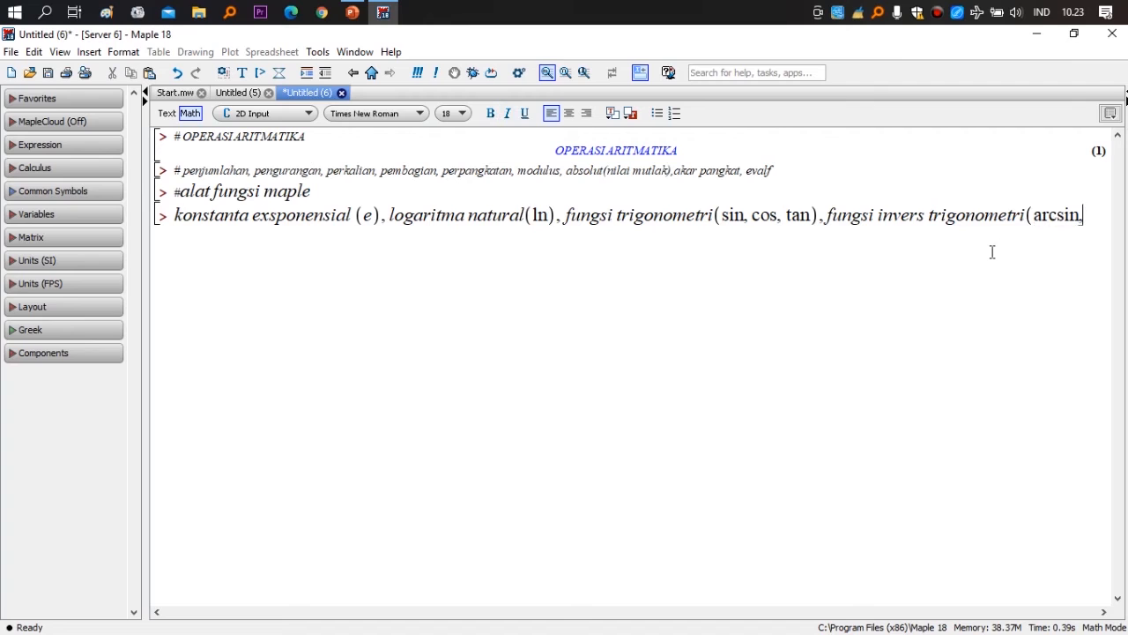
{"action": "type", "text": "arccos,arcc"}
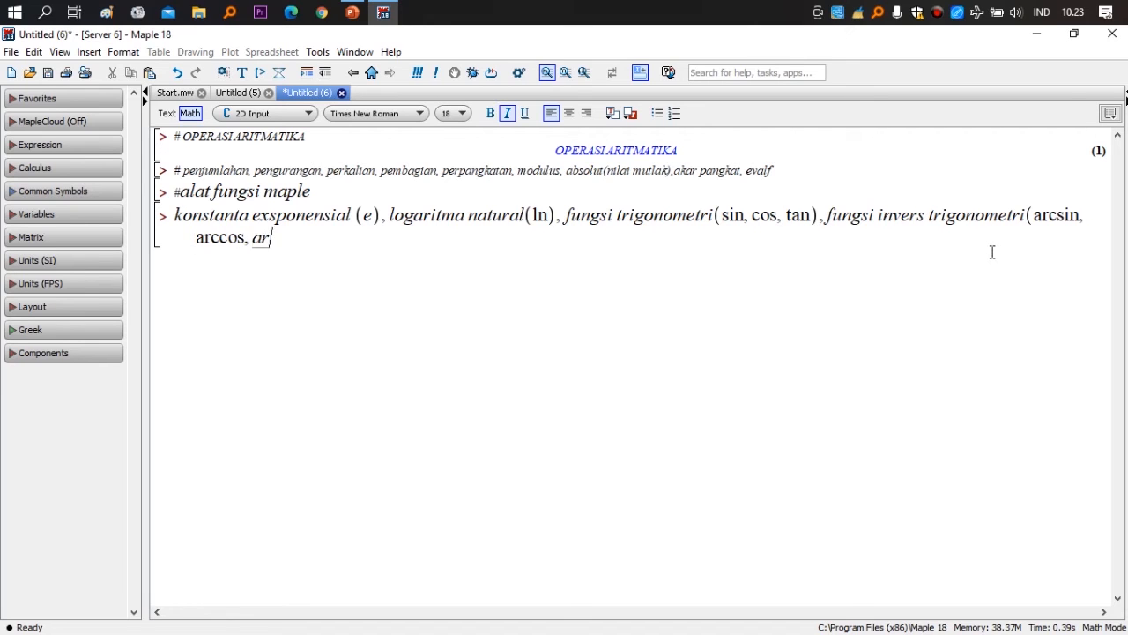
{"action": "key", "text": "BackSpace"}
{"action": "type", "text": "tan),"}
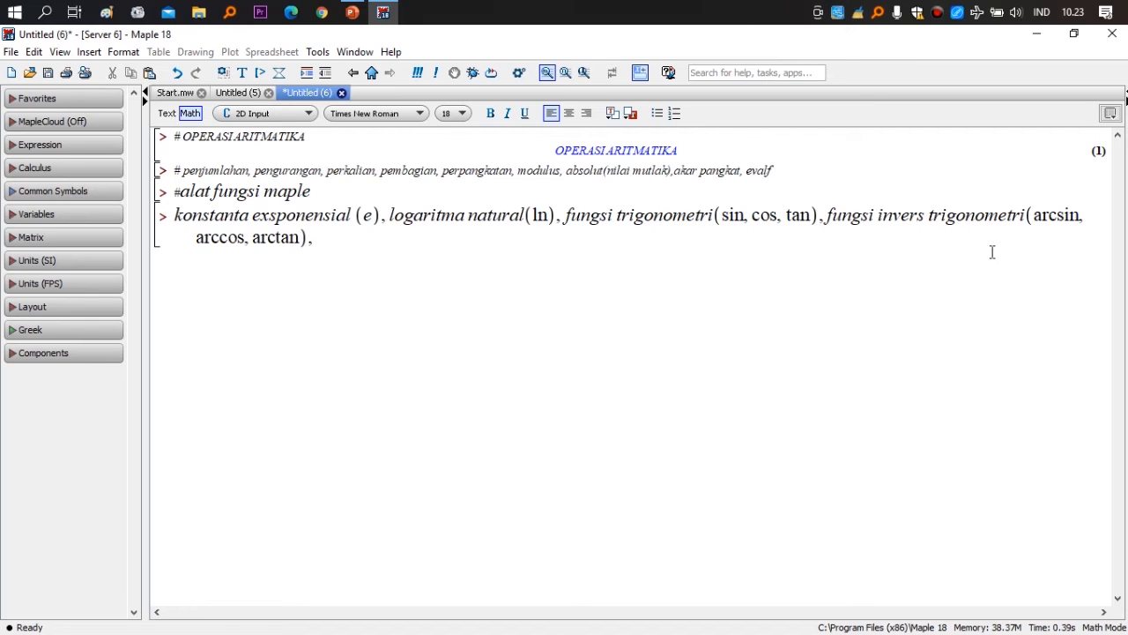
Complete the function list with "Triginometri hiperbolik, Konstanta Pi" and execute the line
{"action": "type", "text": "Trigo"}
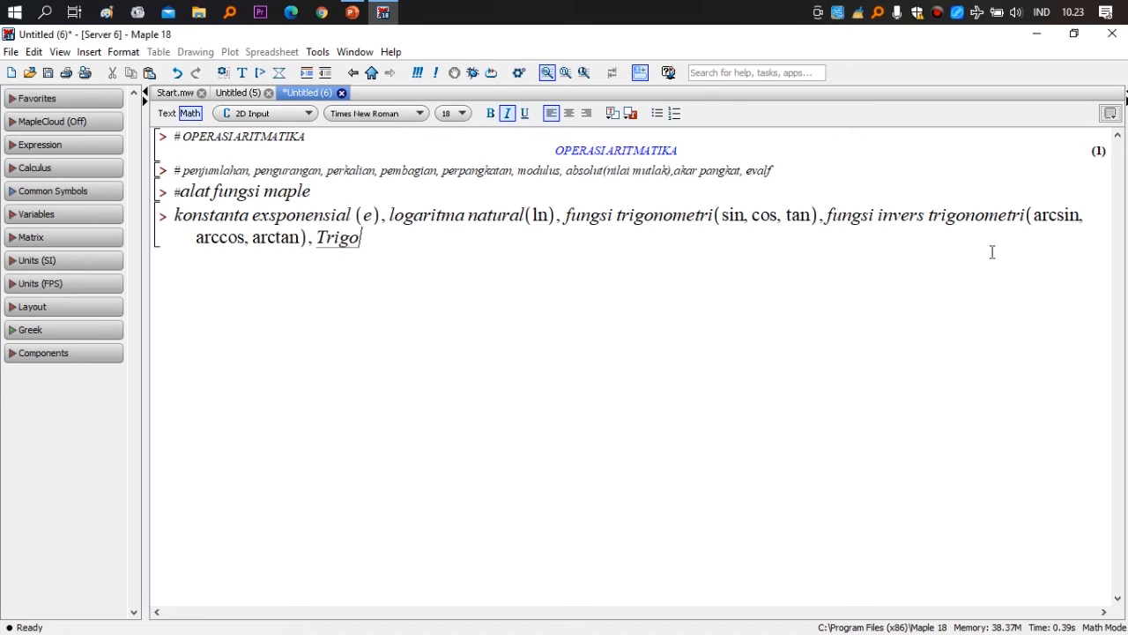
{"action": "key", "text": "BackSpace"}
{"action": "type", "text": "inometri "}
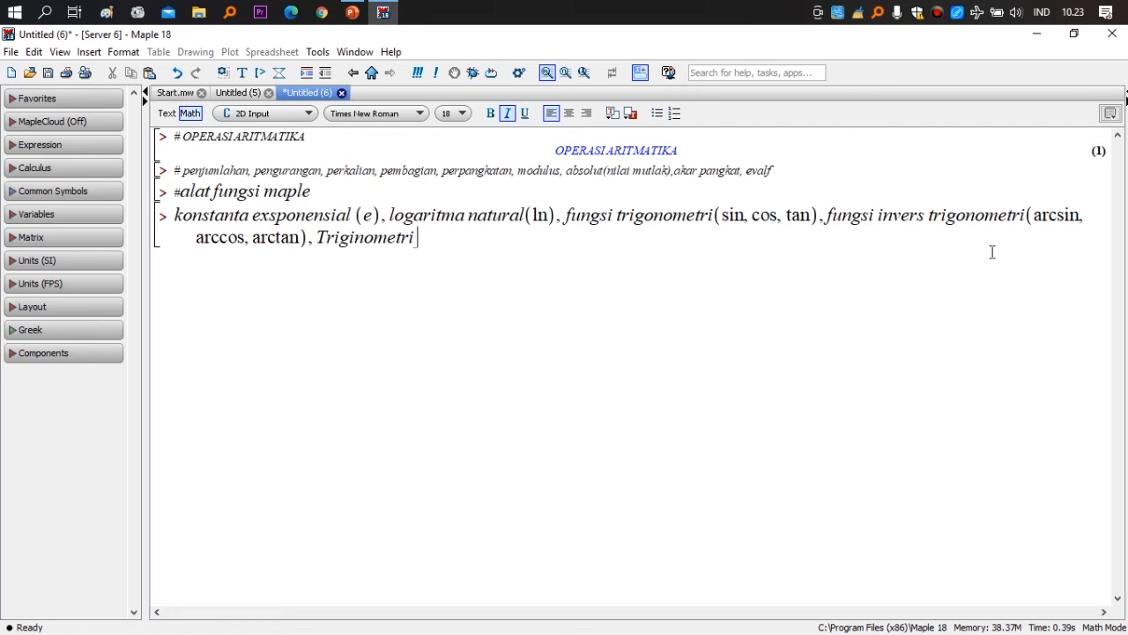
{"action": "type", "text": "hiperbolik"}
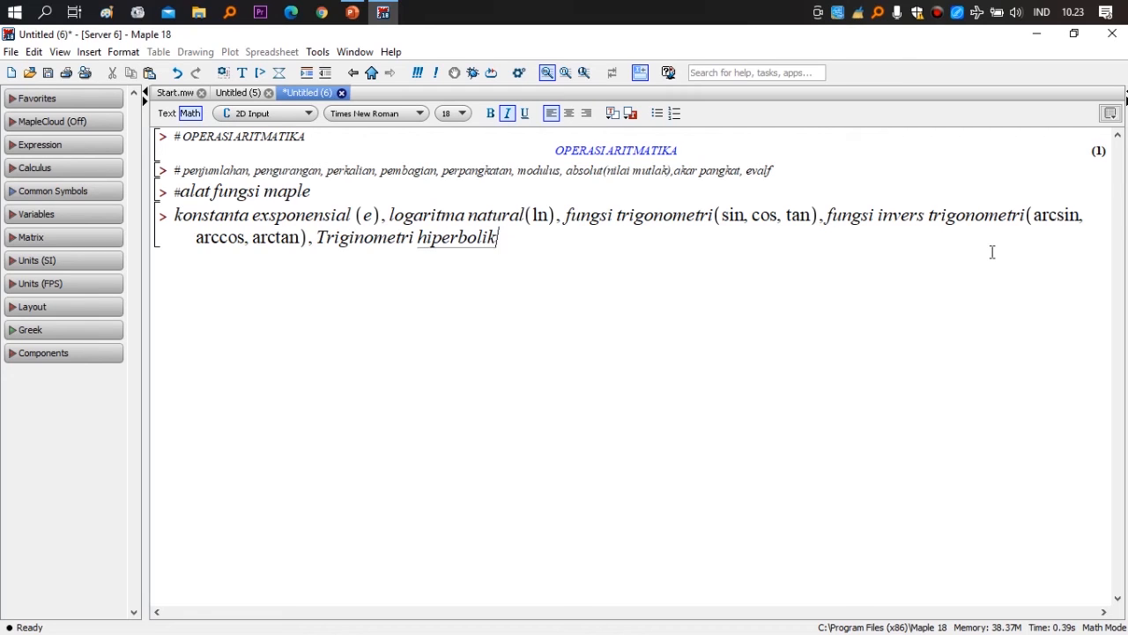
{"action": "type", "text": ", Konstanta"}
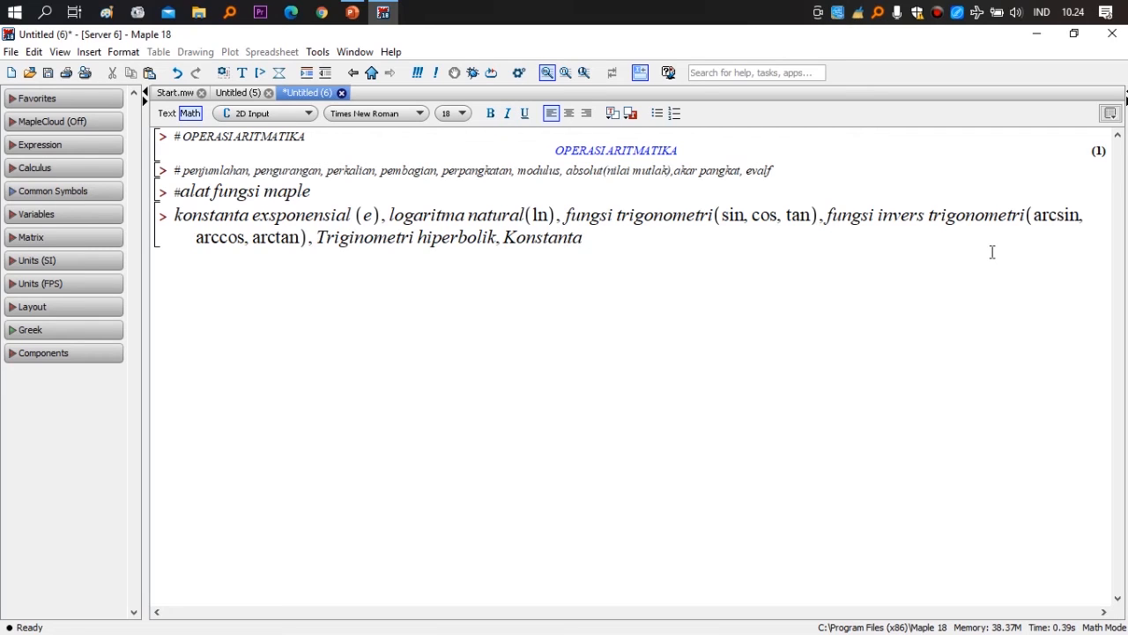
{"action": "type", "text": " Pi"}
{"action": "key", "text": "Return"}
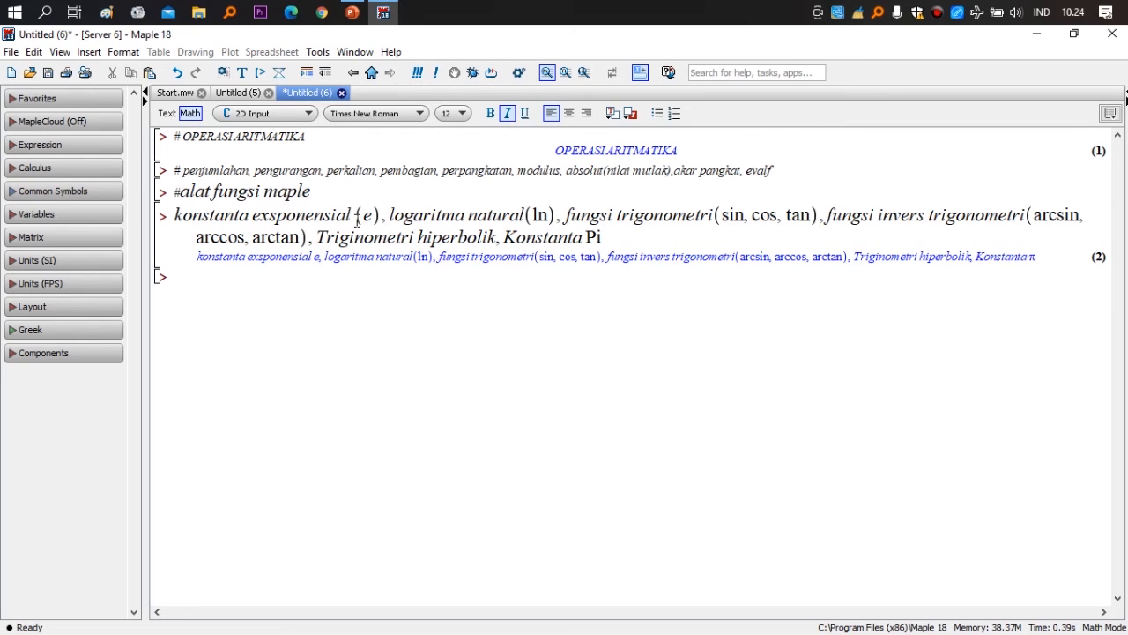
Enter "mendefinisikan variabel dan fungsi" on the new line and execute it
{"action": "type", "text": "mendefinisikan"}
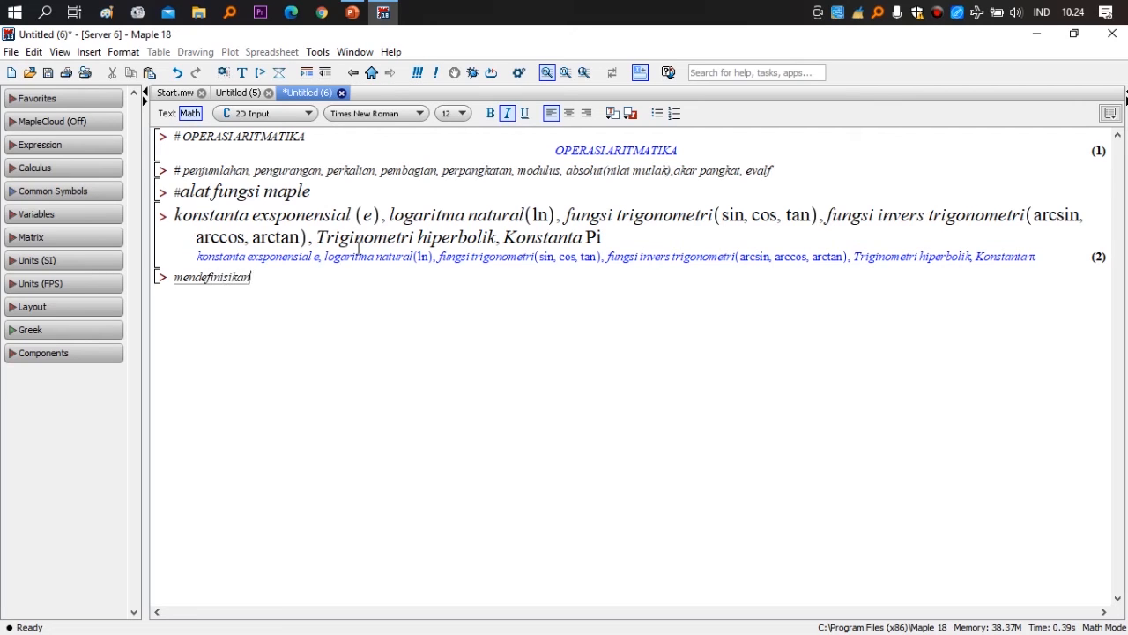
{"action": "type", "text": " variabel dan fungsi"}
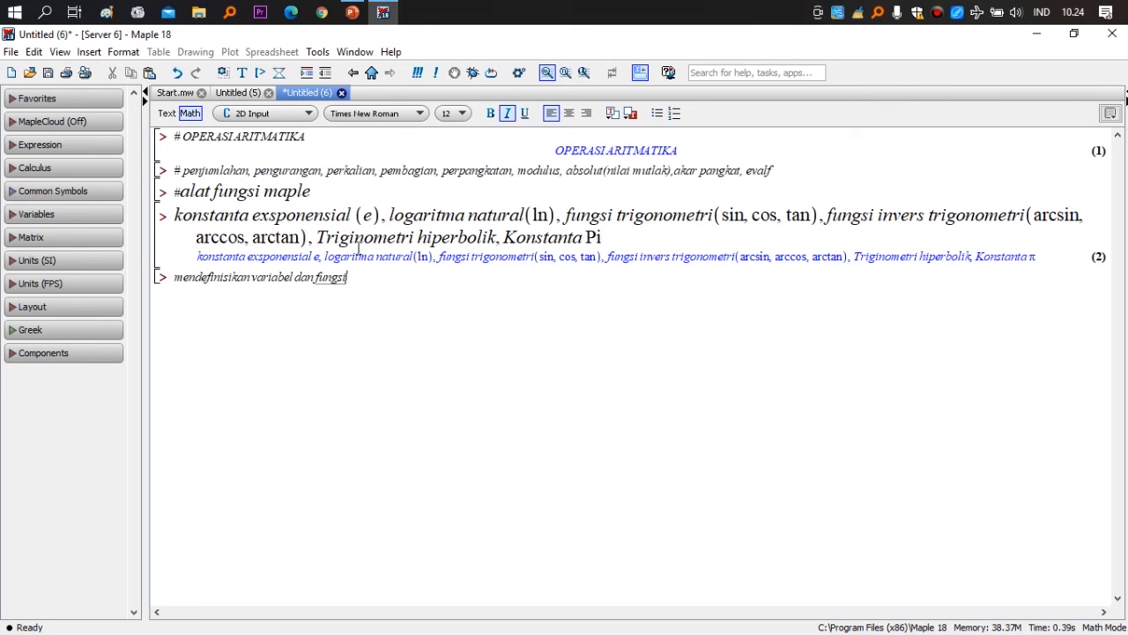
{"action": "key", "text": "Return"}
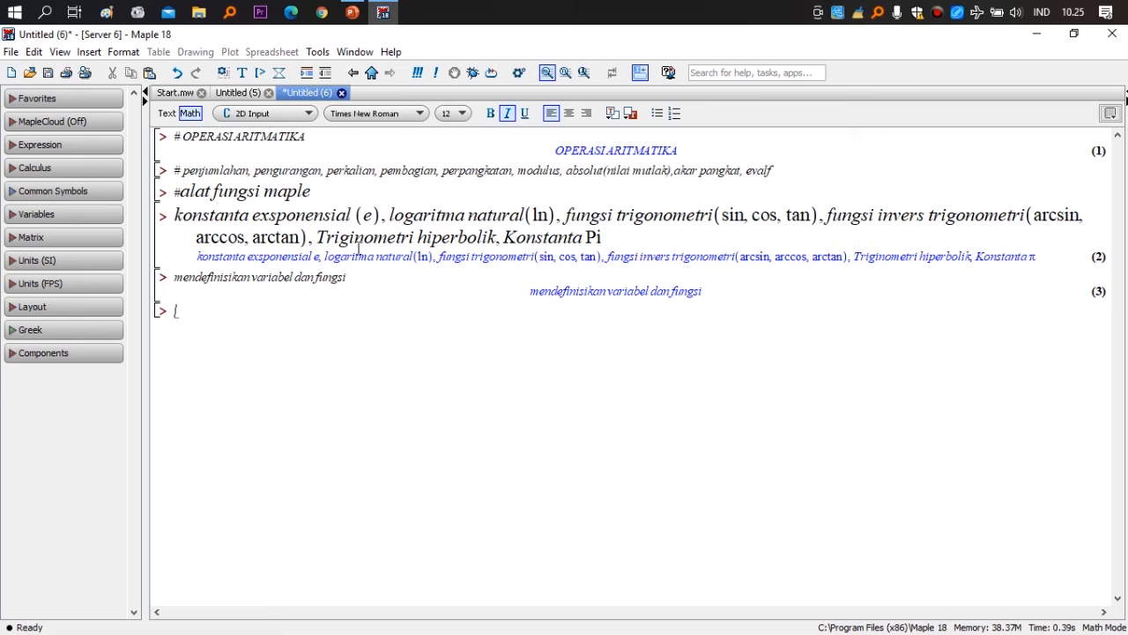
Enter "manipulasi fungsi matematika" on the following line and execute it
{"action": "type", "text": "manipulasi fungsi ma"}
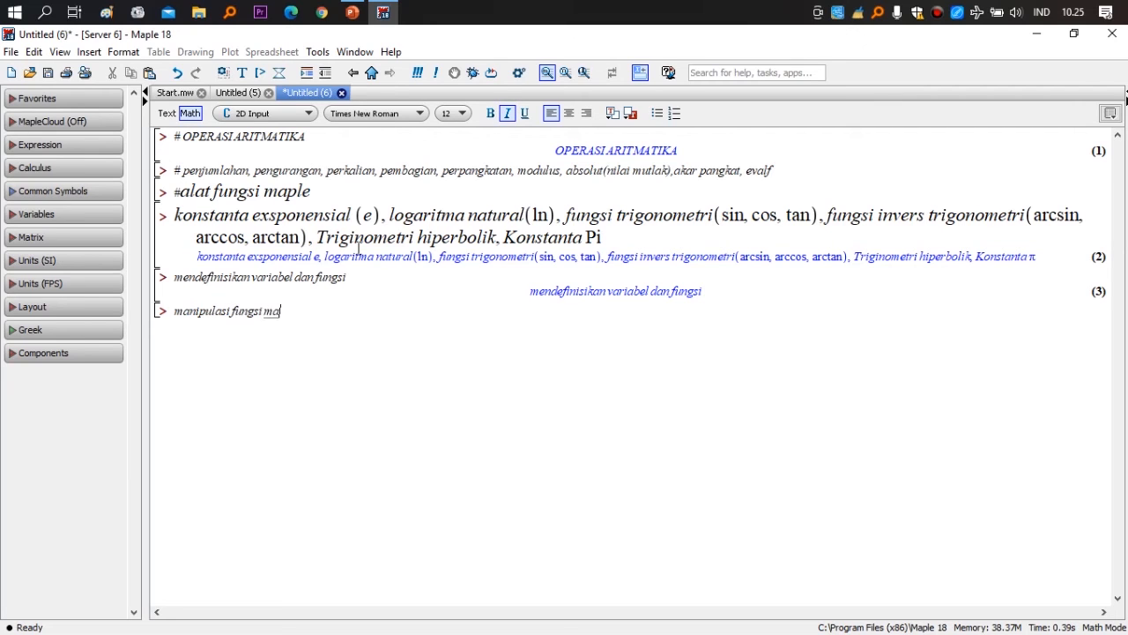
{"action": "type", "text": "tematika"}
{"action": "key", "text": "Return"}
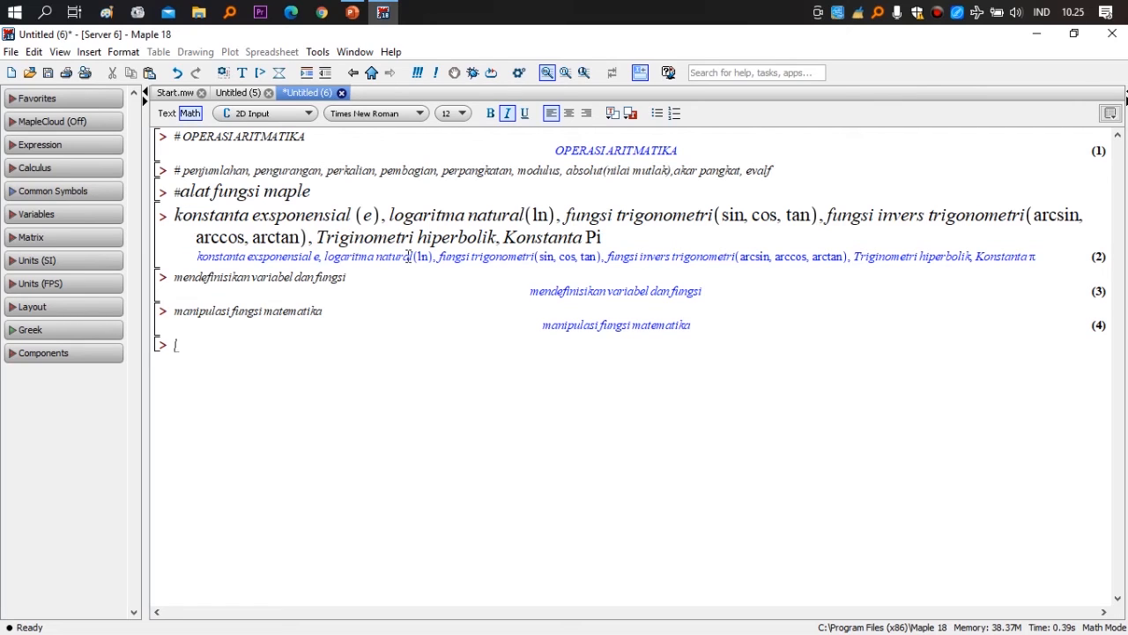
Append "(simplify, expand, factor)" to the "manipulasi fungsi matematika" line and execute it again
{"action": "left_click", "coordinate": [390, 314]}
{"action": "type", "text": "(simplif"}
{"action": "key", "text": "Return"}
{"action": "type", "text": ")"}
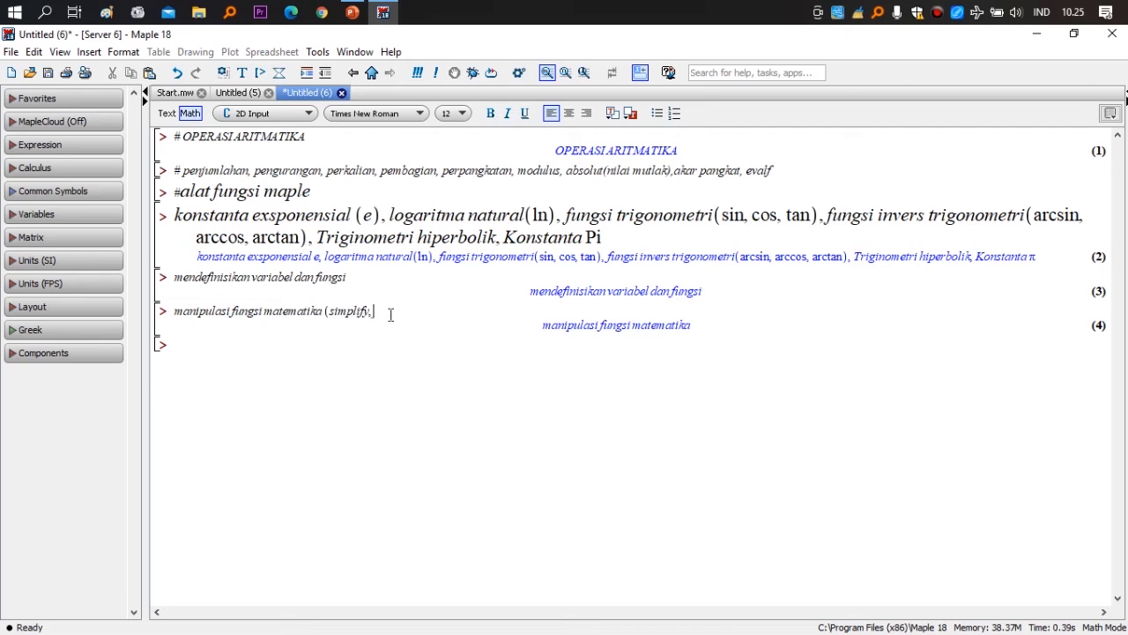
{"action": "type", "text": "expand,"}
{"action": "type", "text": "factor)"}
{"action": "key", "text": "Return"}
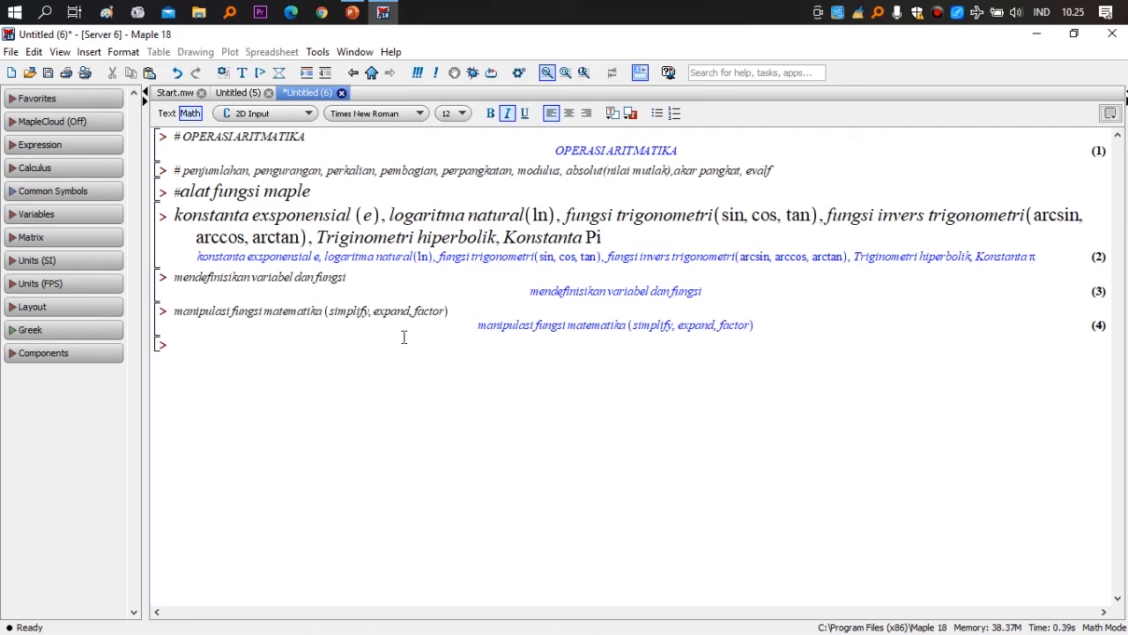
Enter the line "solve, fsolve", set it and the two entries above it to font size 18, and execute it
{"action": "type", "text": "solve,"}
{"action": "type", "text": "fsolve"}
{"action": "left_click_drag", "start_coordinate": [265, 347], "coordinate": [200, 254]}
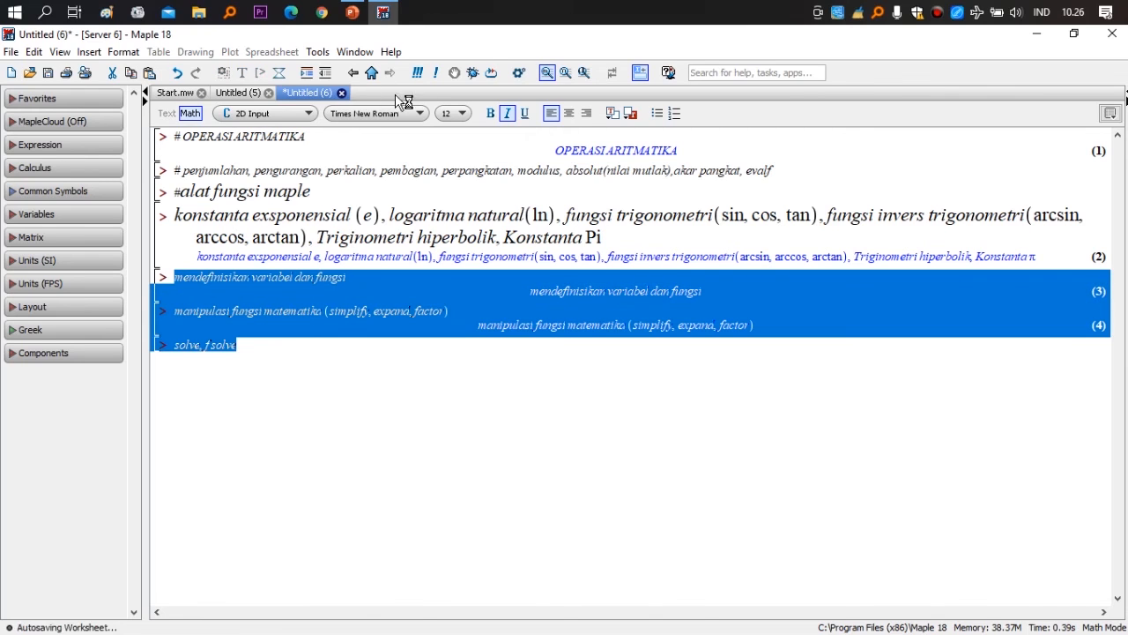
{"action": "left_click", "coordinate": [452, 116]}
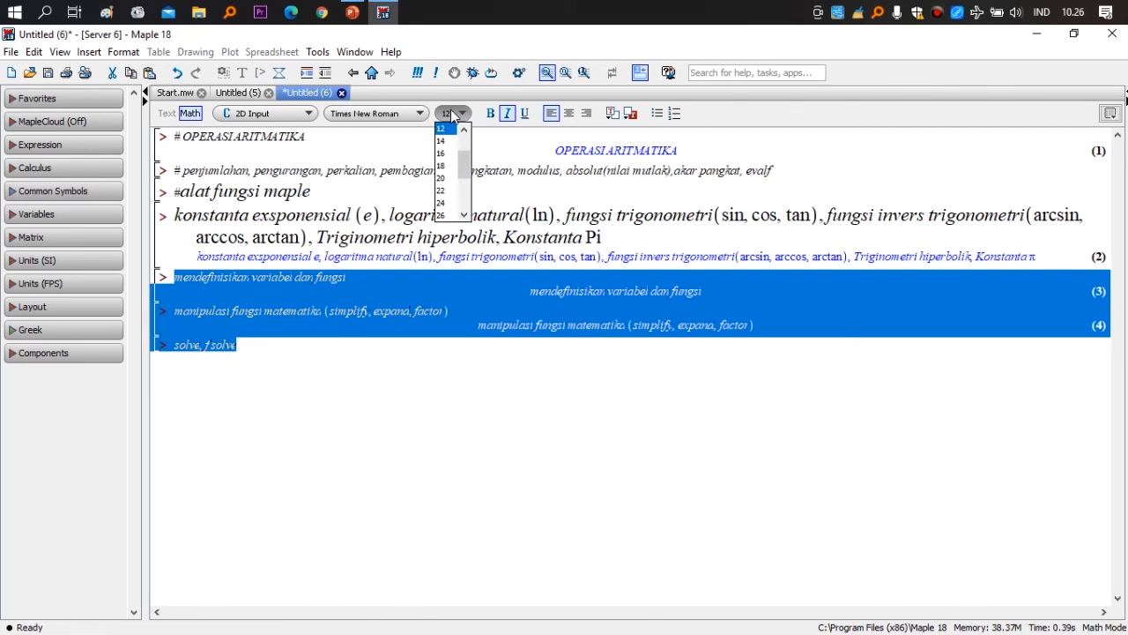
{"action": "left_click", "coordinate": [449, 167]}
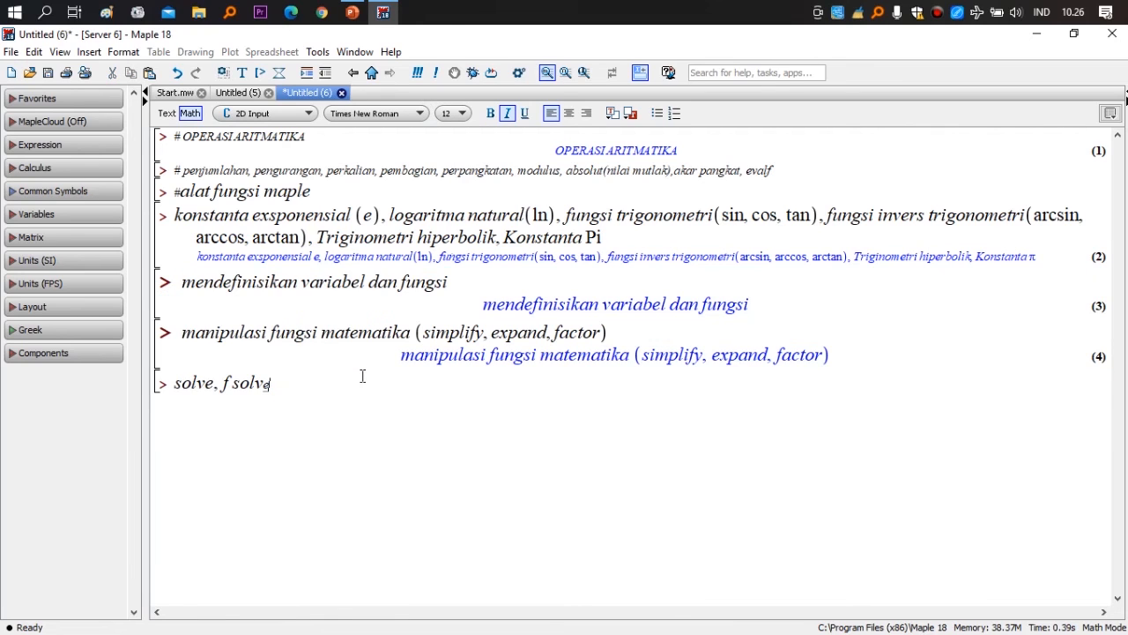
{"action": "key", "text": "Return"}
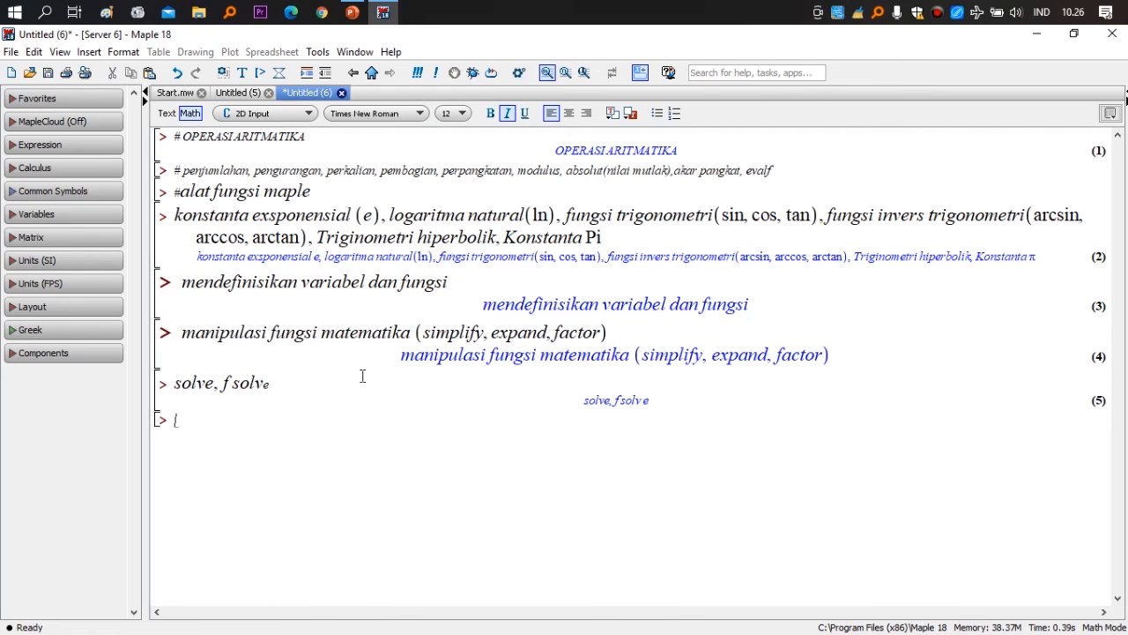
Enter the line "subtitusi", set its font size to 18 and execute it
{"action": "type", "text": "subtitusi"}
{"action": "left_click_drag", "start_coordinate": [218, 420], "coordinate": [162, 424]}
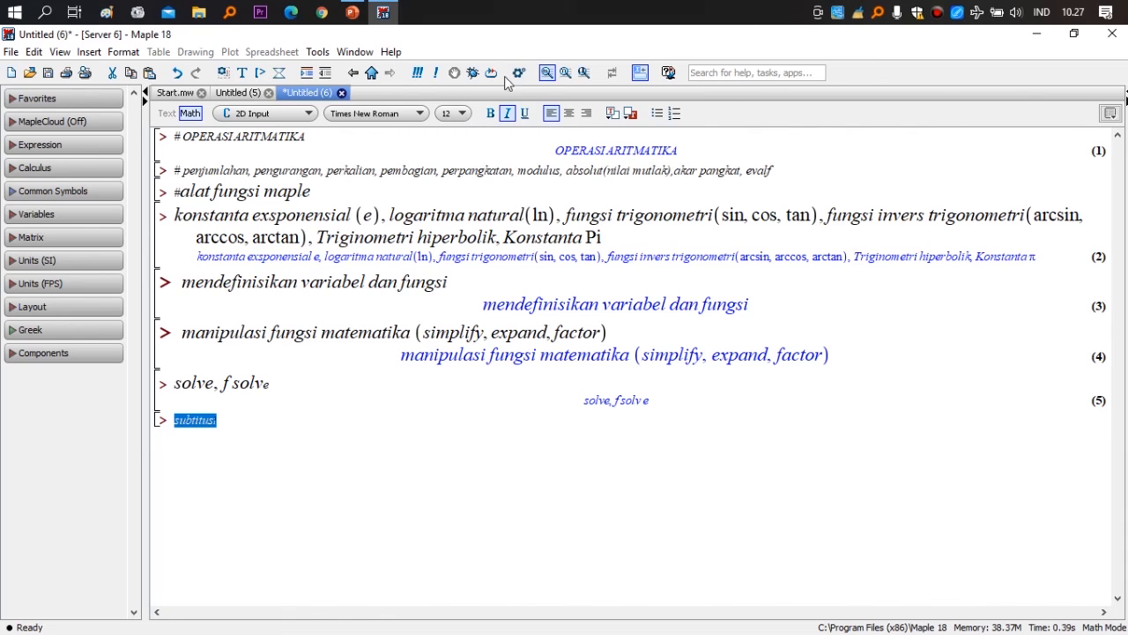
{"action": "left_click", "coordinate": [461, 113]}
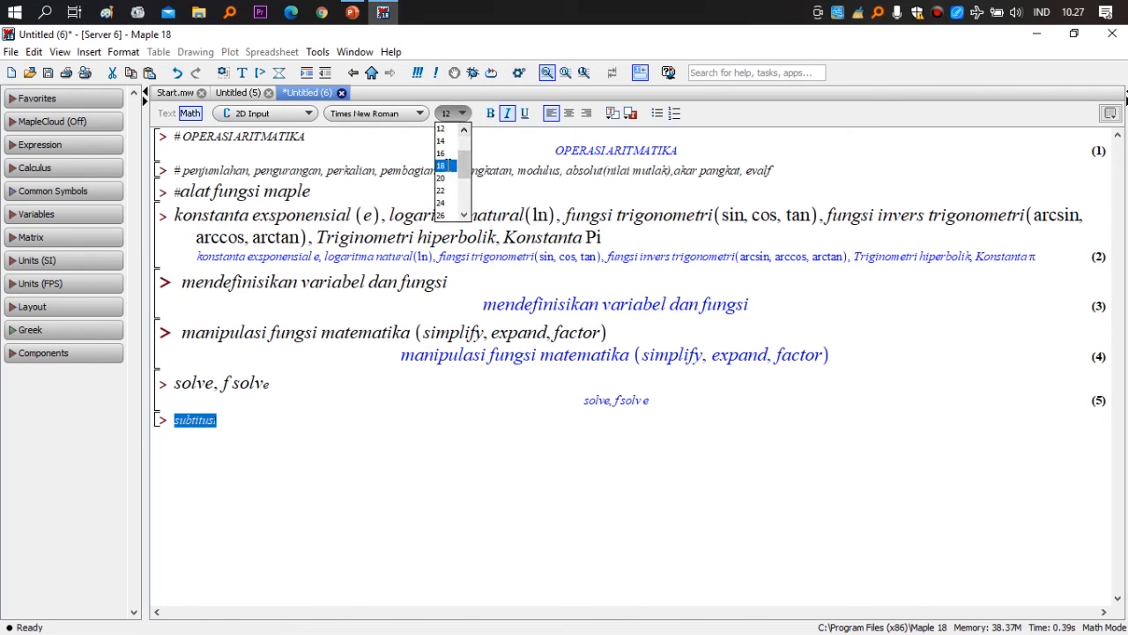
{"action": "left_click", "coordinate": [447, 165]}
{"action": "left_click", "coordinate": [281, 425]}
{"action": "key", "text": "Return"}
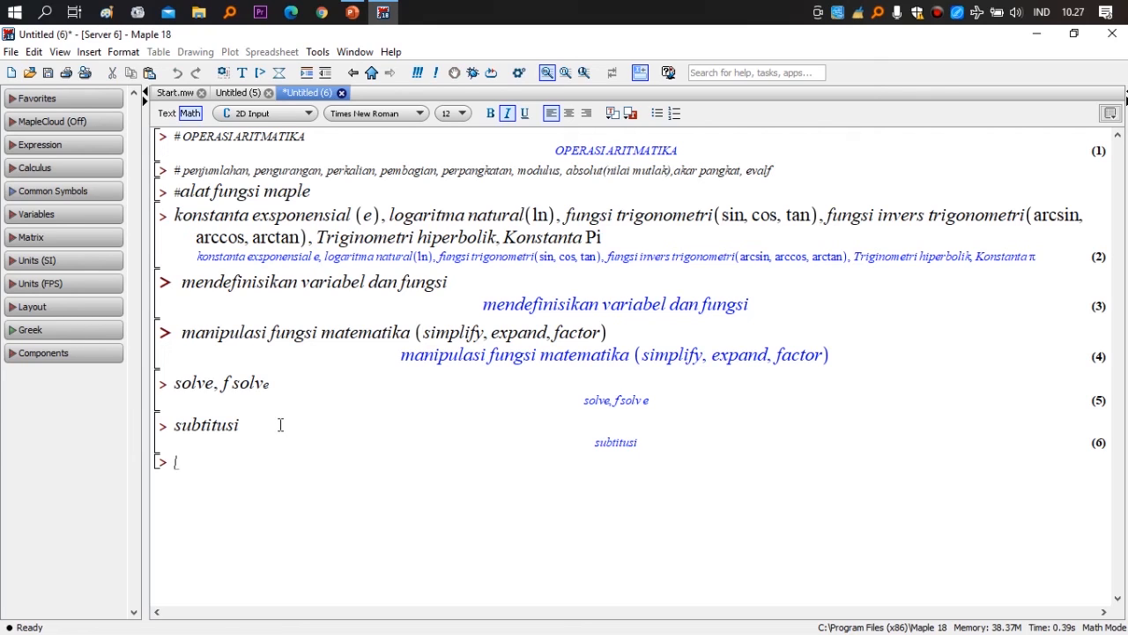
Enter the line "grafik", execute the whole worksheet and set the line's font size to 18
{"action": "type", "text": "grafik"}
{"action": "double_click", "coordinate": [185, 463]}
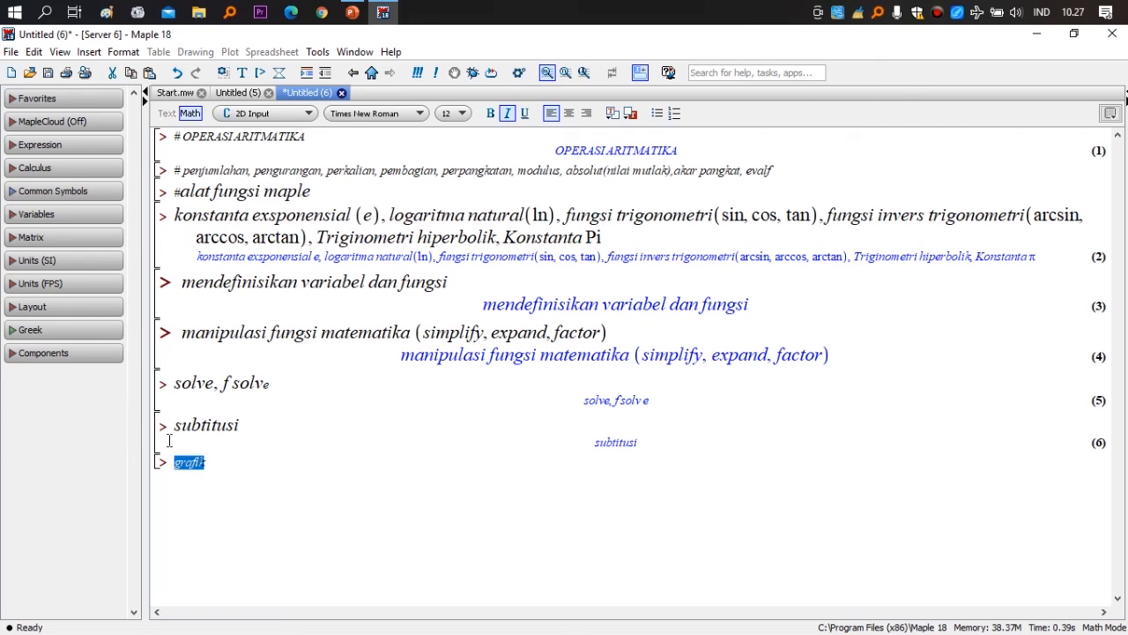
{"action": "left_click", "coordinate": [417, 74]}
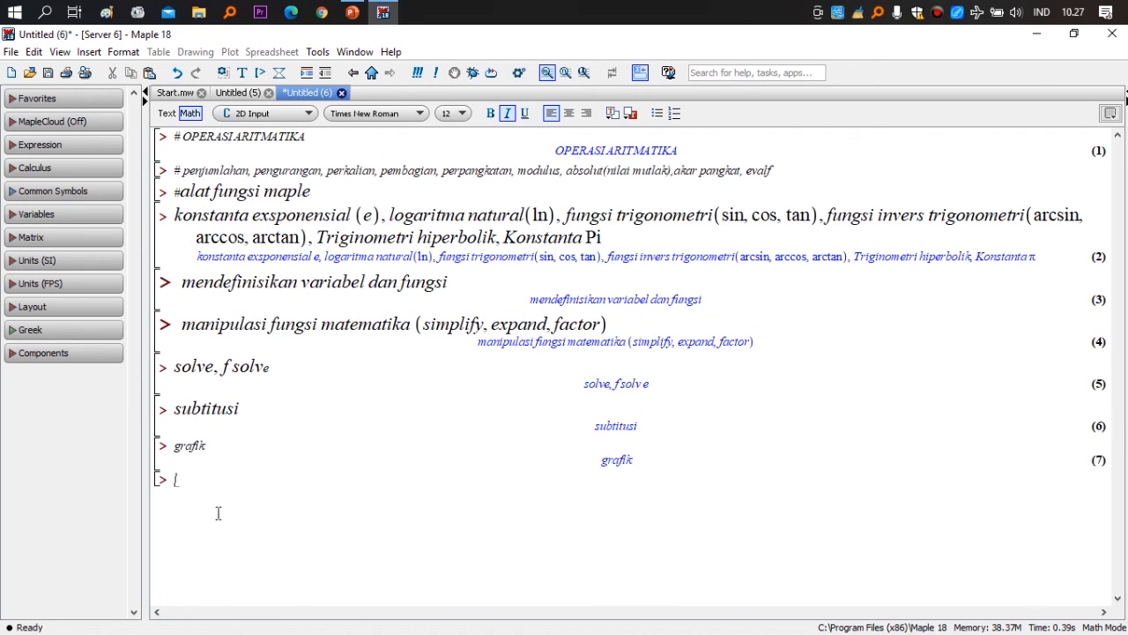
{"action": "double_click", "coordinate": [191, 447]}
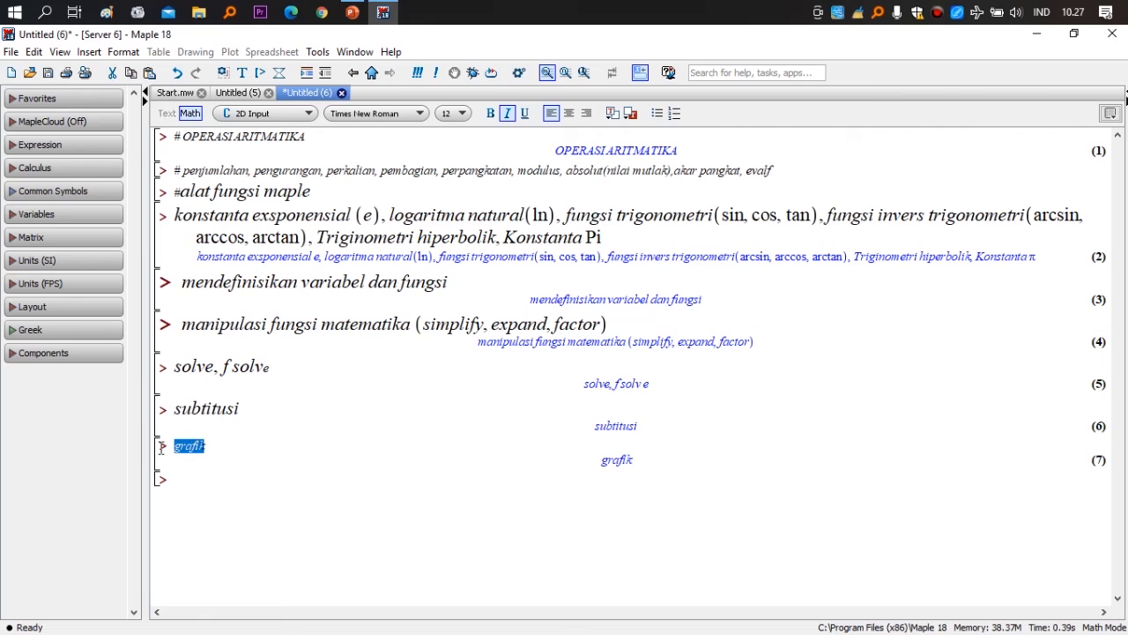
{"action": "left_click", "coordinate": [454, 112]}
{"action": "left_click", "coordinate": [448, 166]}
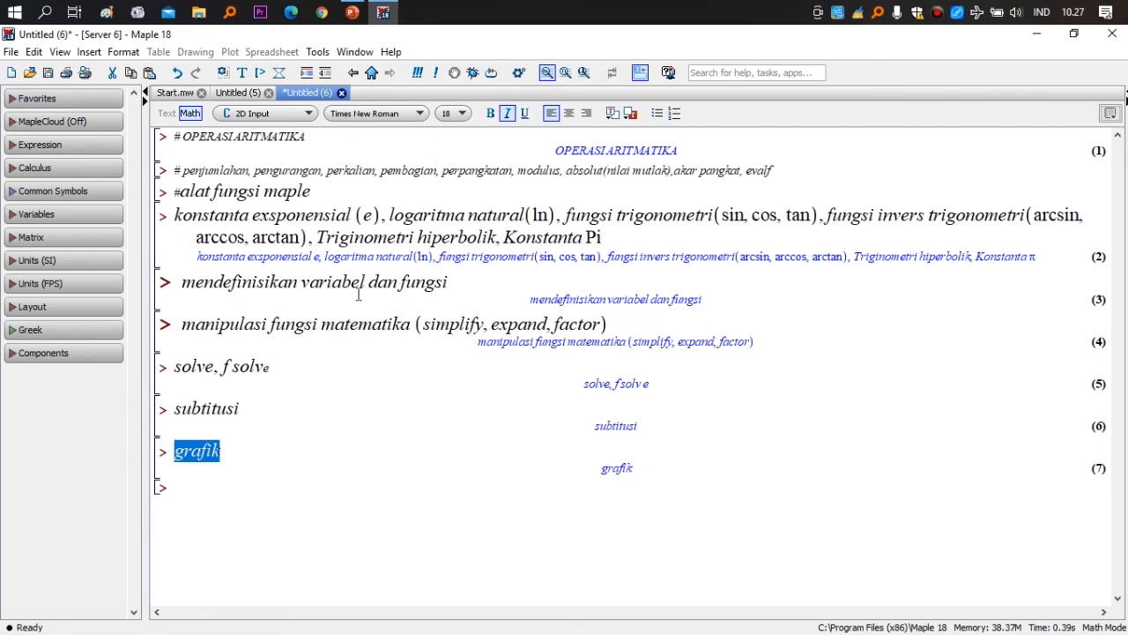
Define the function f := x→X^2 − 4 on the line below "grafik" and execute it
{"action": "left_click", "coordinate": [206, 498]}
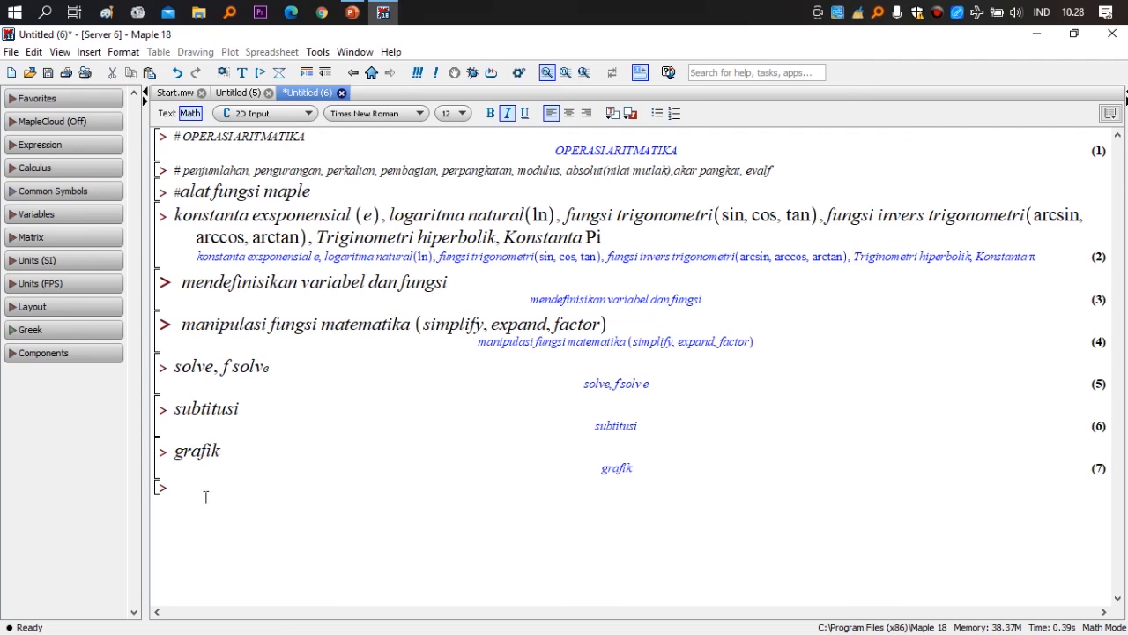
{"action": "type", "text": "f:"}
{"action": "type", "text": "="}
{"action": "type", "text": "x"}
{"action": "type", "text": "-"}
{"action": "type", "text": ">"}
{"action": "type", "text": "x"}
{"action": "type", "text": "^2"}
{"action": "key", "text": "Right"}
{"action": "type", "text": "-"}
{"action": "type", "text": "4"}
{"action": "key", "text": "Return"}
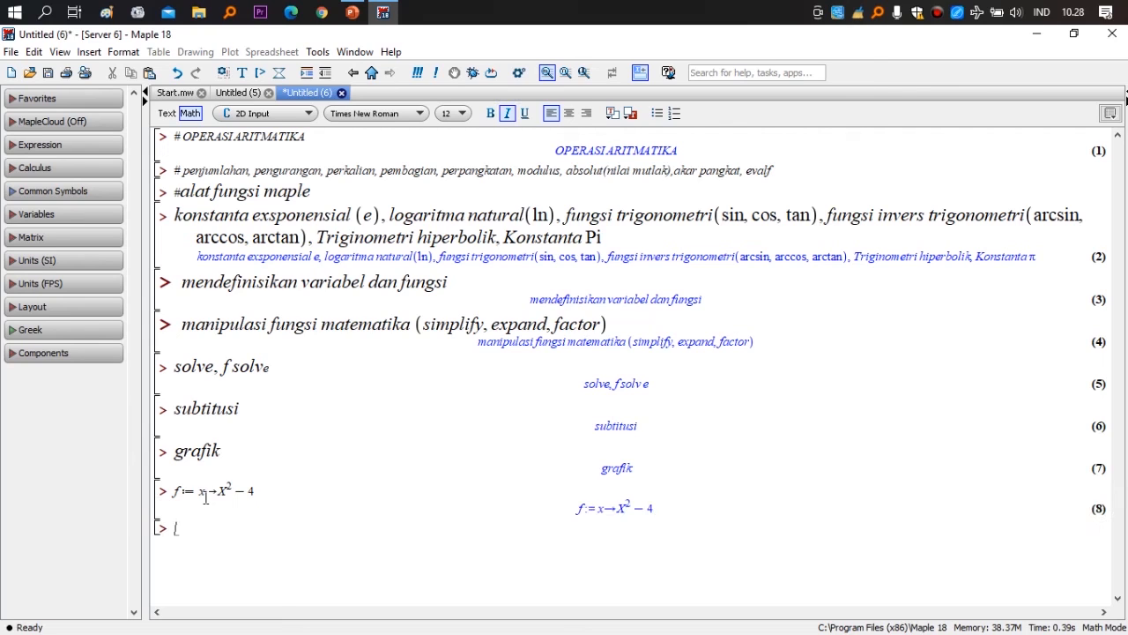
Replace the uppercase X in the definition of f with lowercase x and execute the definition again
{"action": "left_click", "coordinate": [226, 489]}
{"action": "key", "text": "BackSpace"}
{"action": "type", "text": "x"}
{"action": "key", "text": "Return"}
Load the plotting package with "with(plots);" and graph the function with "plot(f(x));"
{"action": "type", "text": "with("}
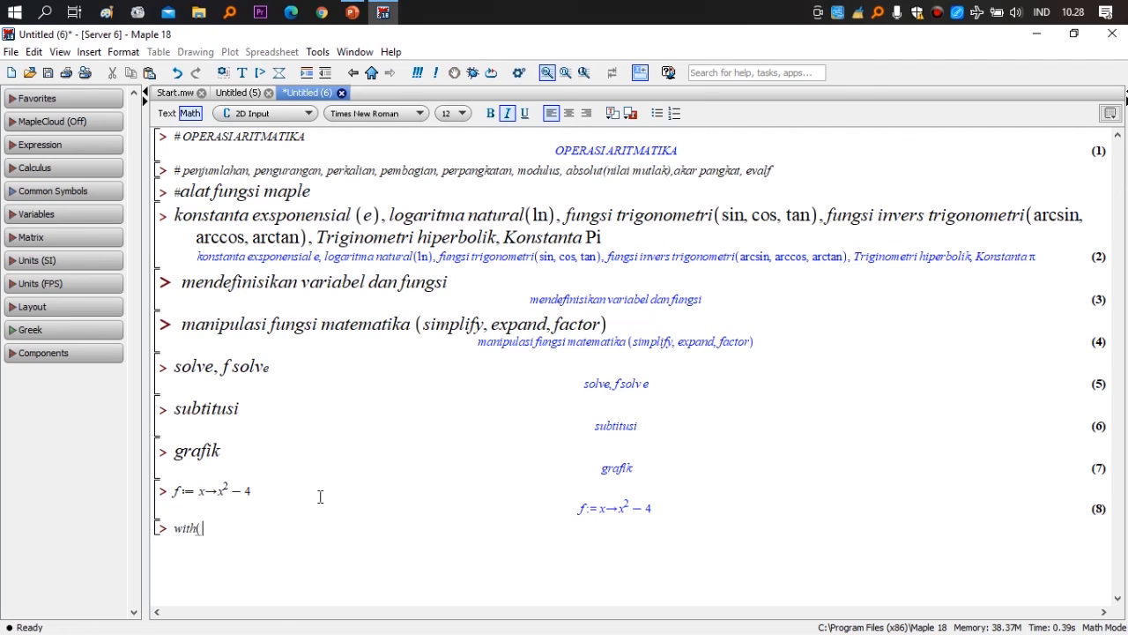
{"action": "type", "text": "plots);"}
{"action": "key", "text": "Return"}
{"action": "type", "text": "plot"}
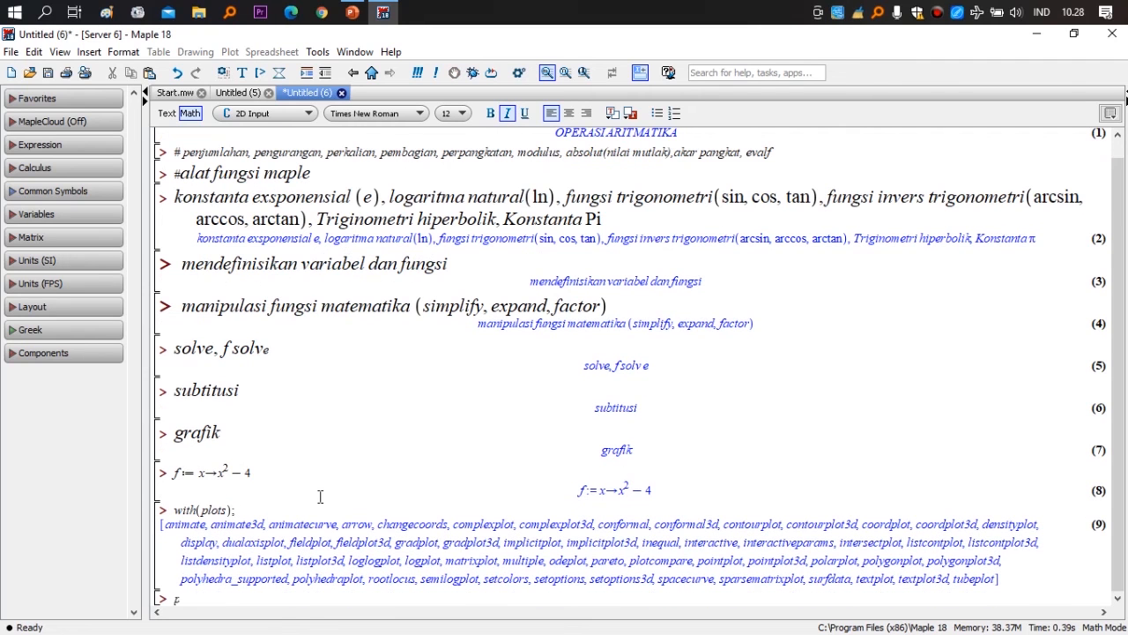
{"action": "type", "text": "(f(x));"}
{"action": "key", "text": "Return"}
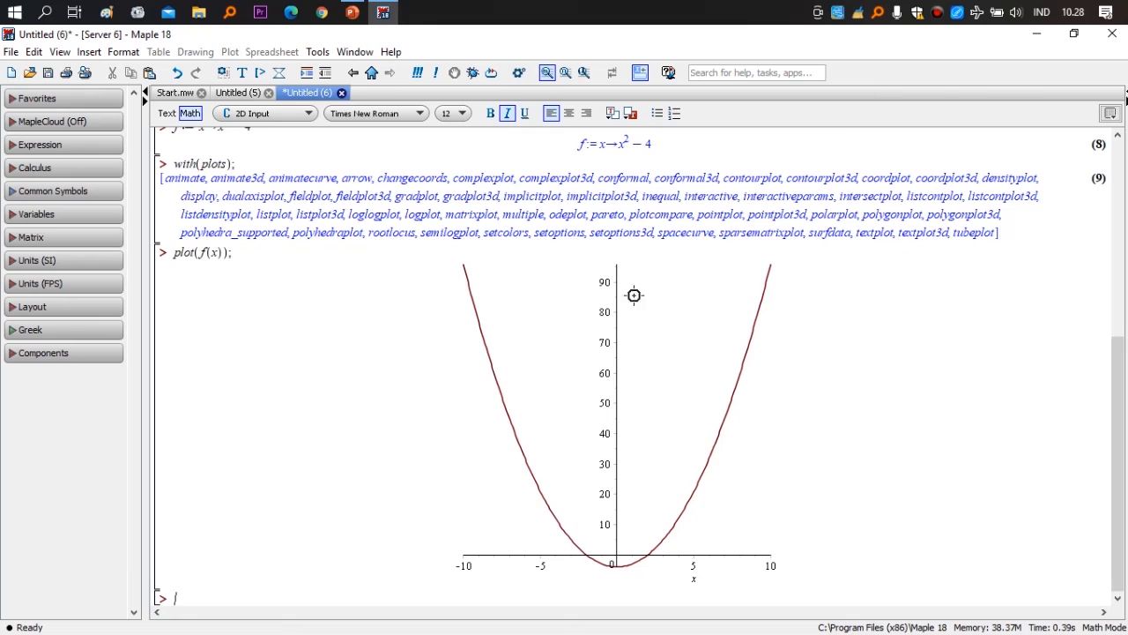
Add the range x = -5 ..5 to the plot command and execute it again
{"action": "left_click", "coordinate": [222, 252]}
{"action": "key", "text": "Right"}
{"action": "type", "text": ", x = -5 ..5"}
{"action": "key", "text": "Return"}
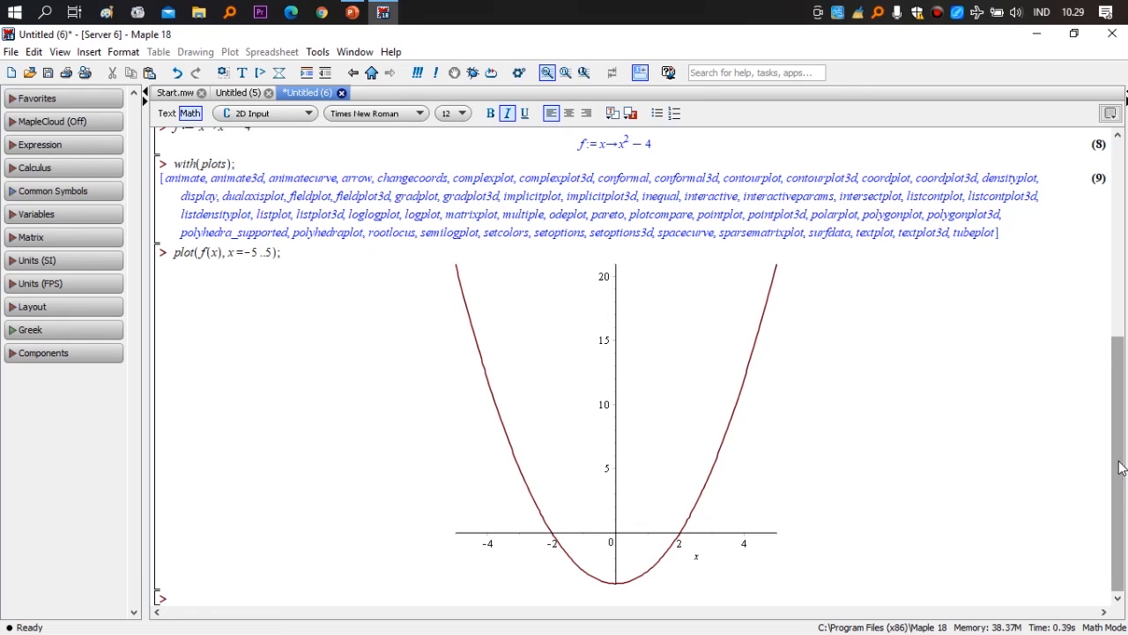
{"action": "left_click_drag", "start_coordinate": [1121, 372], "coordinate": [1121, 160]}
{"action": "left_click_drag", "start_coordinate": [1125, 317], "coordinate": [1118, 194]}
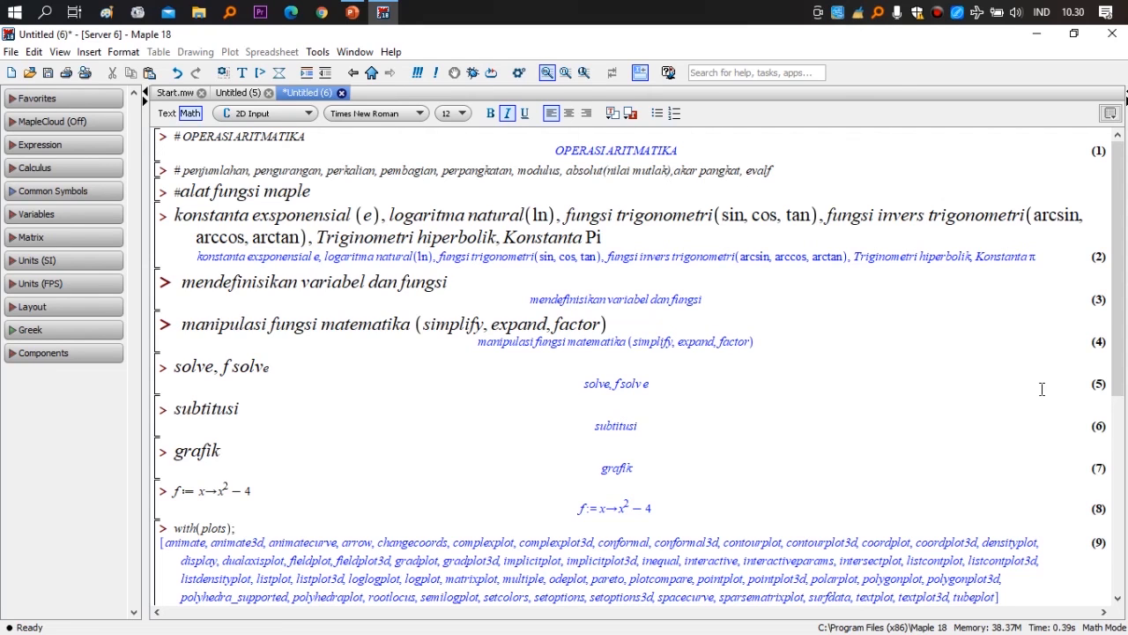
{"action": "left_click_drag", "start_coordinate": [1117, 304], "coordinate": [1117, 492]}
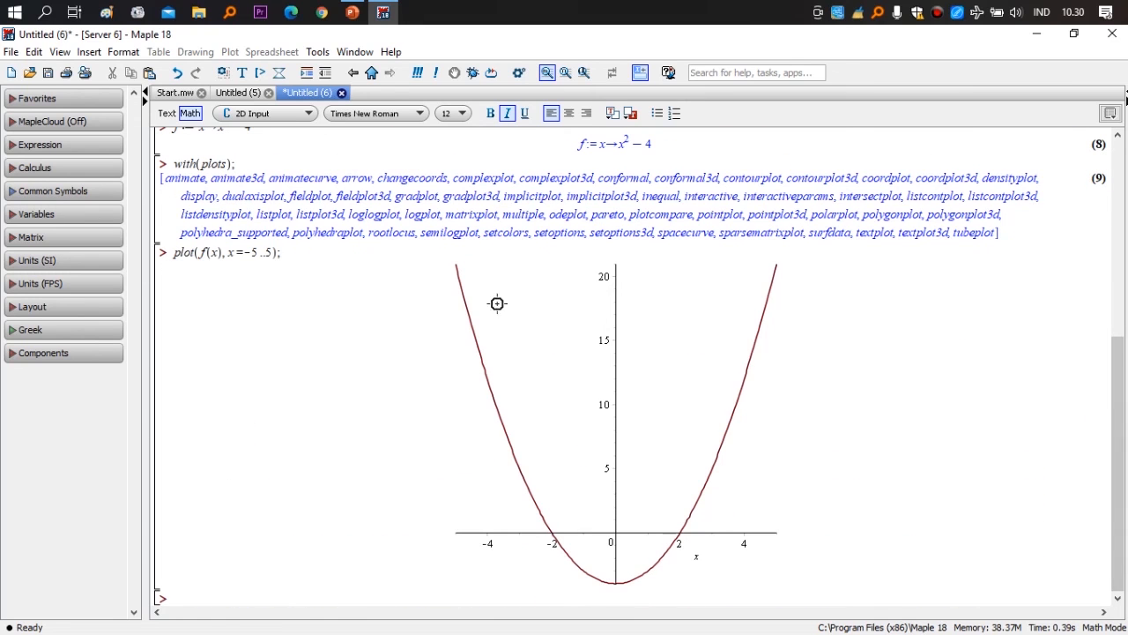